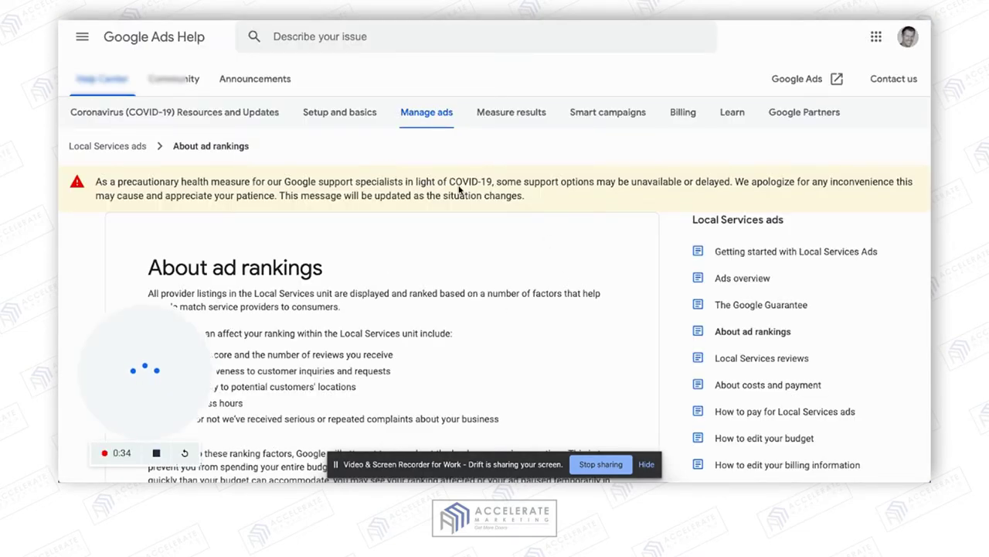
Step: Scroll to the ranking factors and highlight the intro, review score and responsiveness bullets
scroll(531, 237, down, 2)
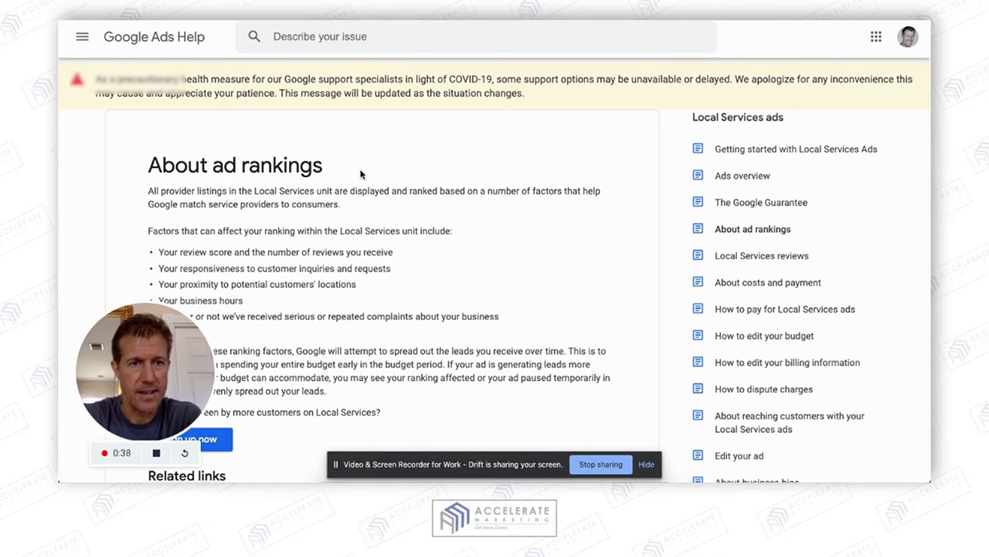
scroll(359, 175, down, 1)
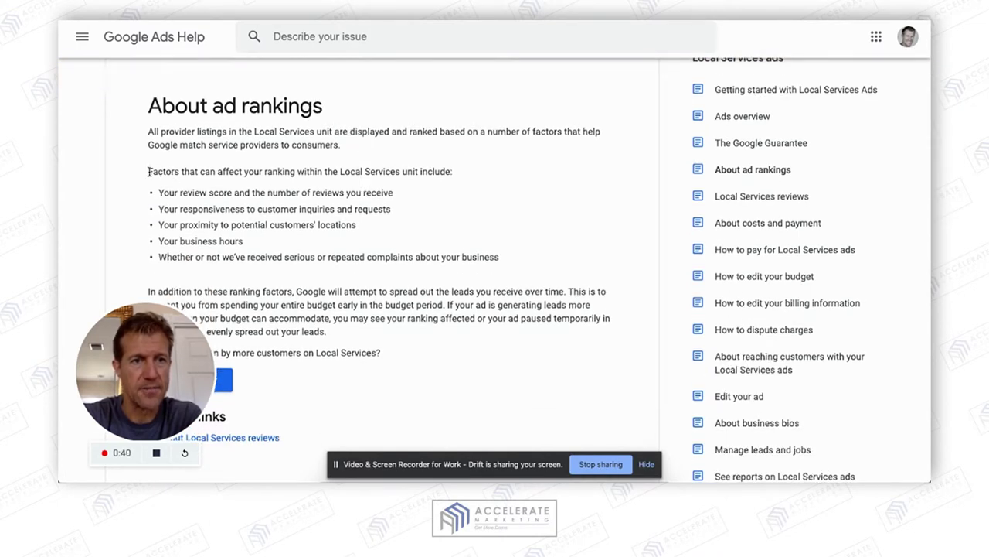
drag(151, 171, 453, 169)
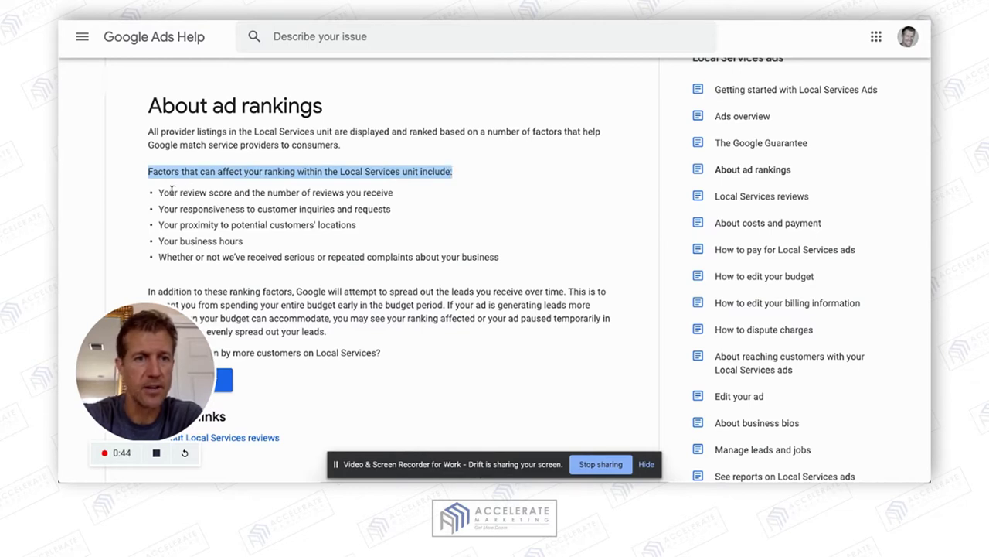
drag(158, 193, 394, 196)
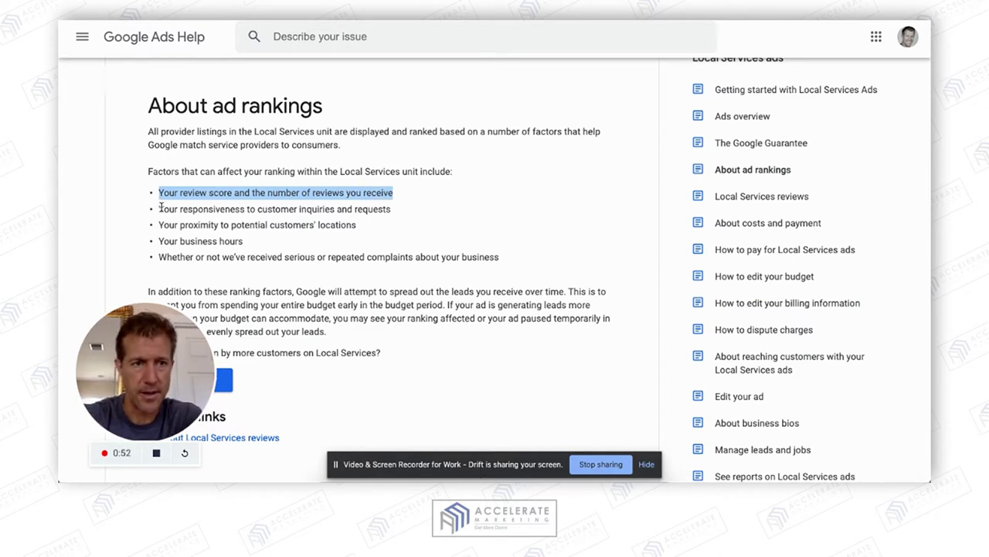
drag(160, 208, 393, 214)
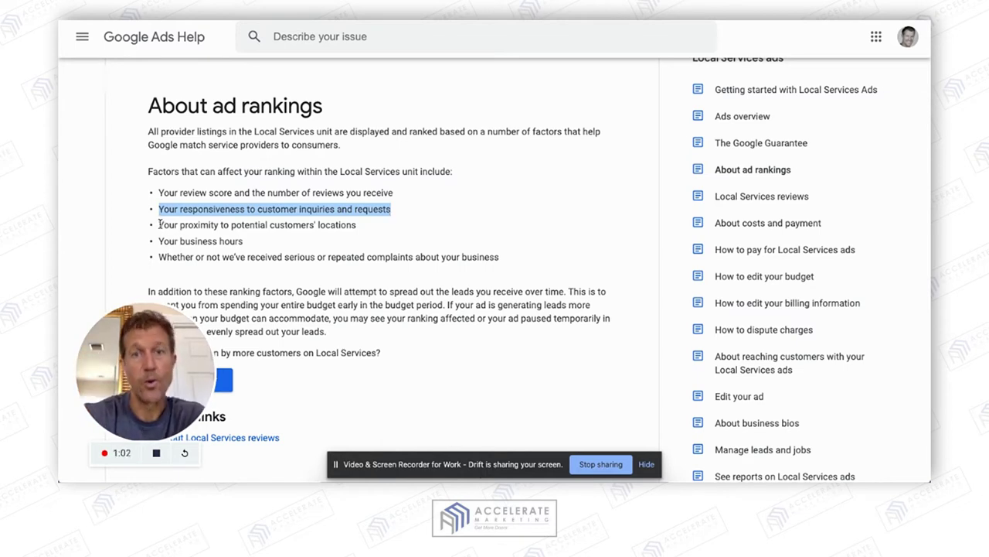
Step: Highlight the proximity, business hours and complaints factors, then switch to the Local Services Leads page
drag(159, 224, 360, 228)
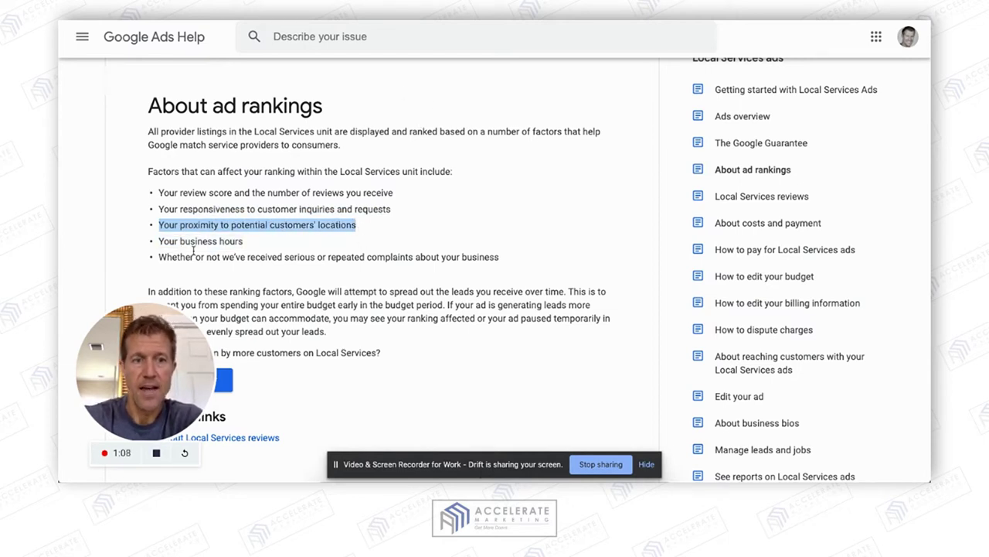
drag(159, 240, 256, 247)
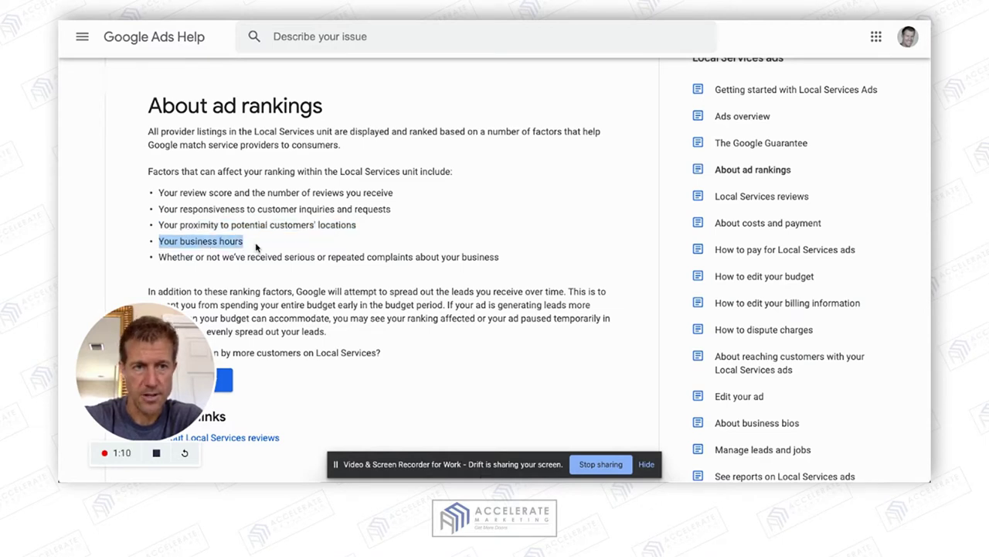
drag(159, 258, 363, 257)
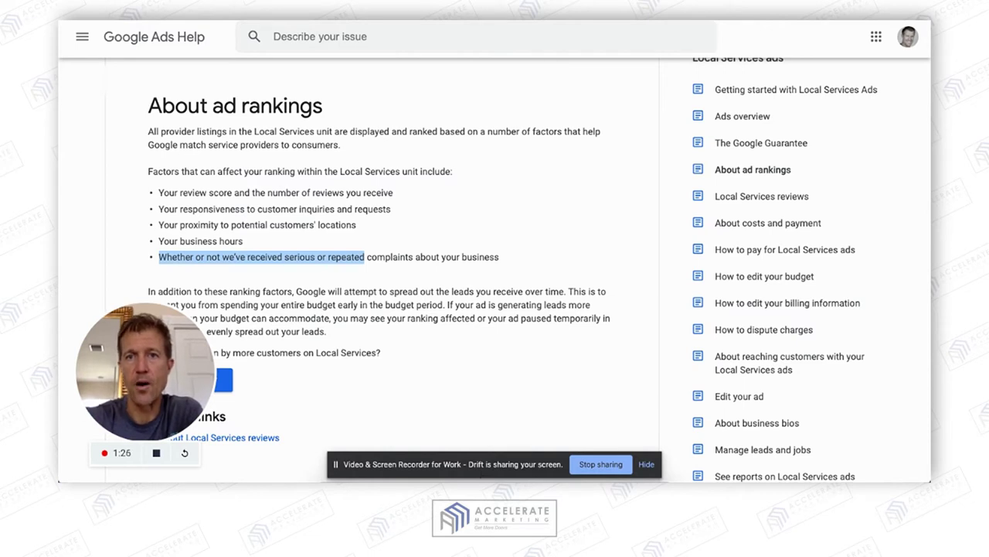
key(ctrl+Tab)
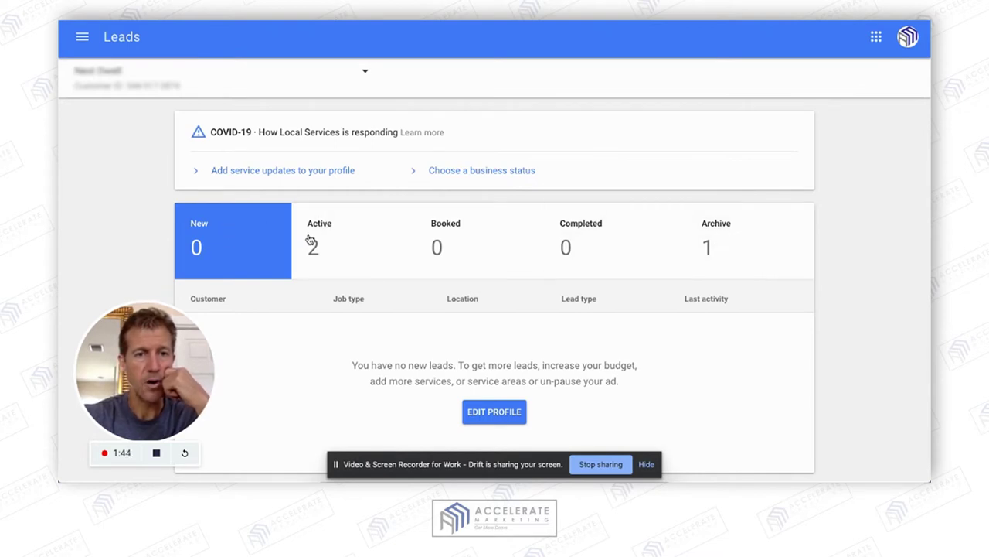
Step: Filter the Leads page to the two active phone leads, last active 12:44 PM and Jul 29
click(364, 235)
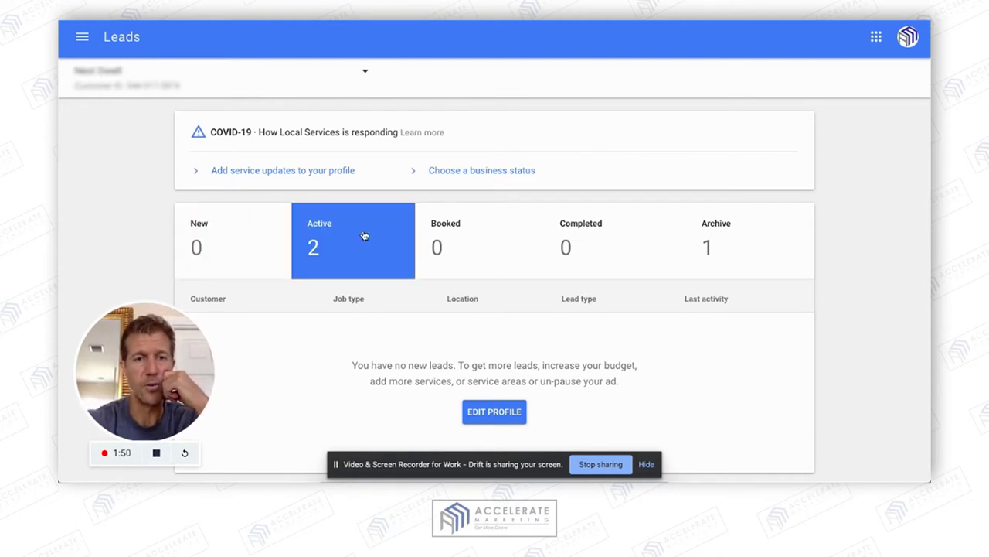
drag(171, 354, 154, 220)
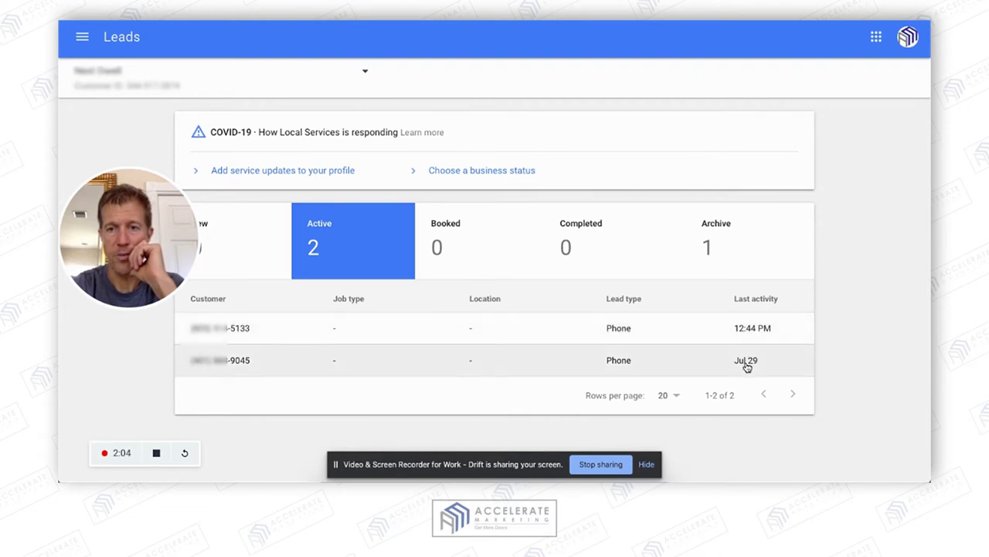
click(693, 365)
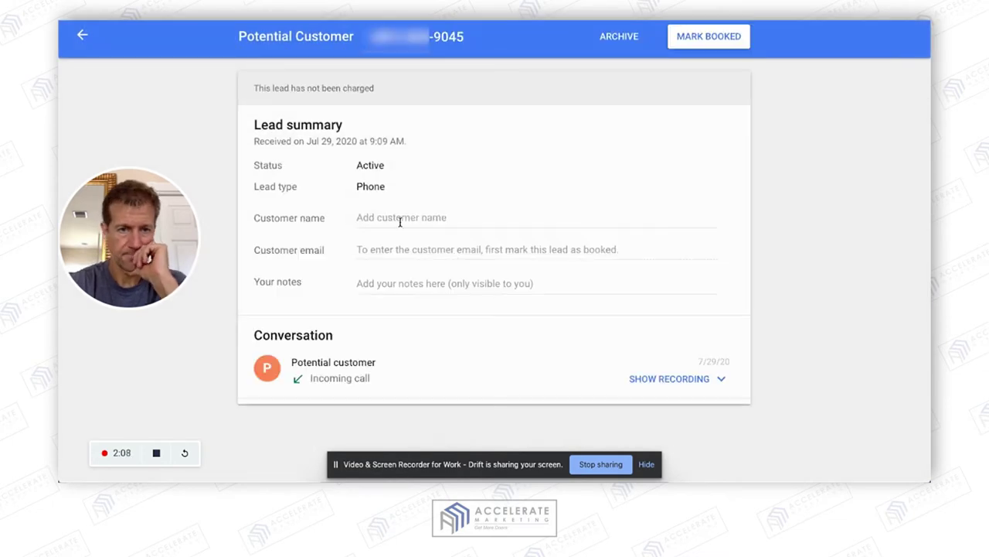
click(663, 379)
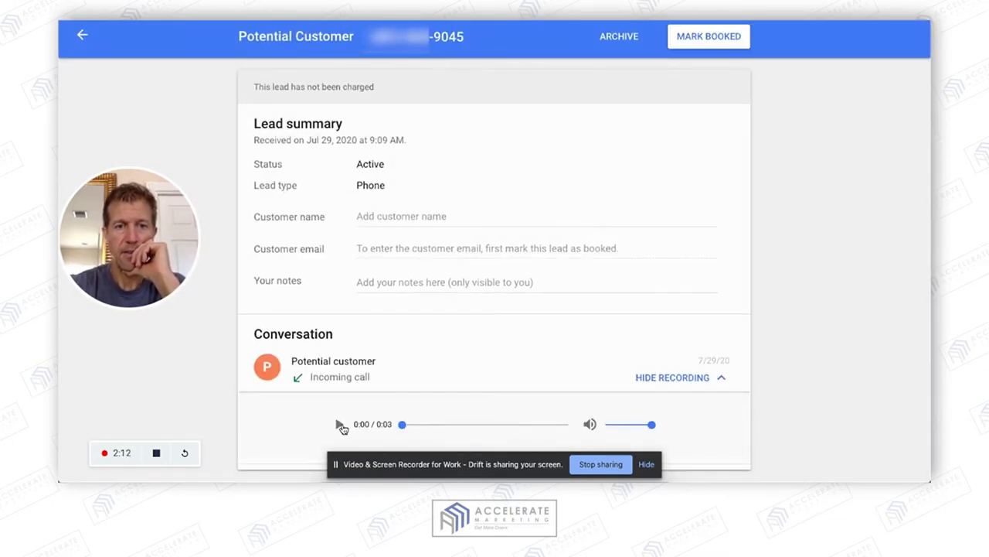
triple_click(284, 89)
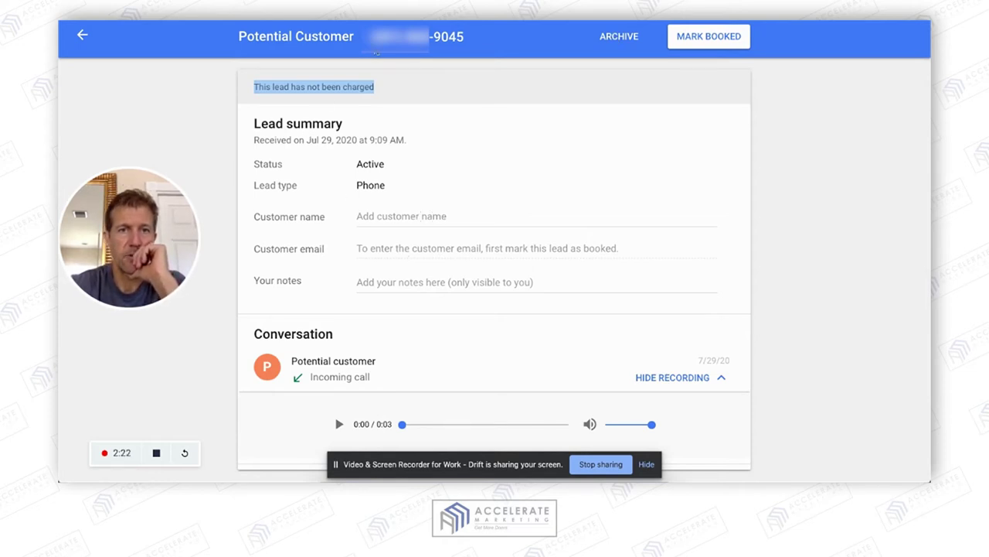
drag(365, 36, 463, 32)
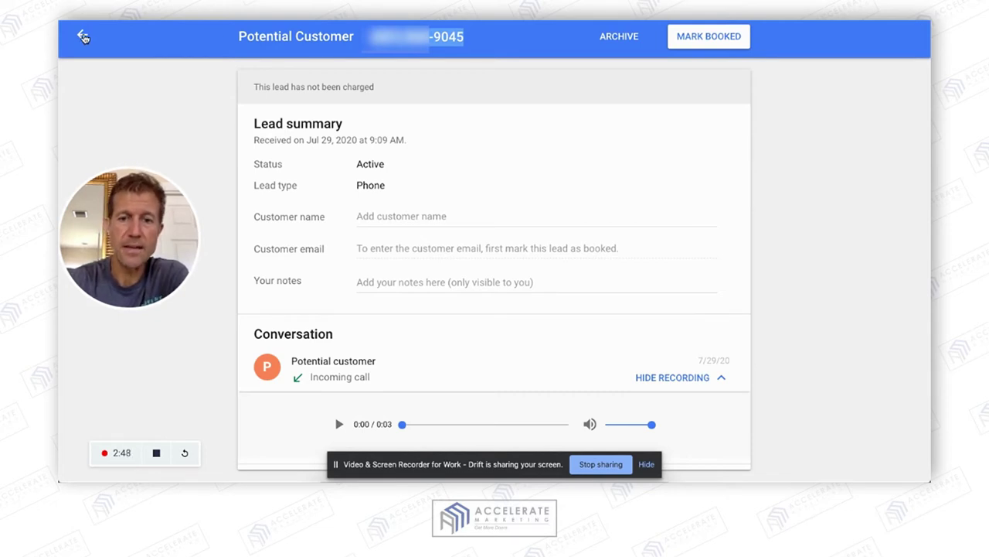
click(83, 36)
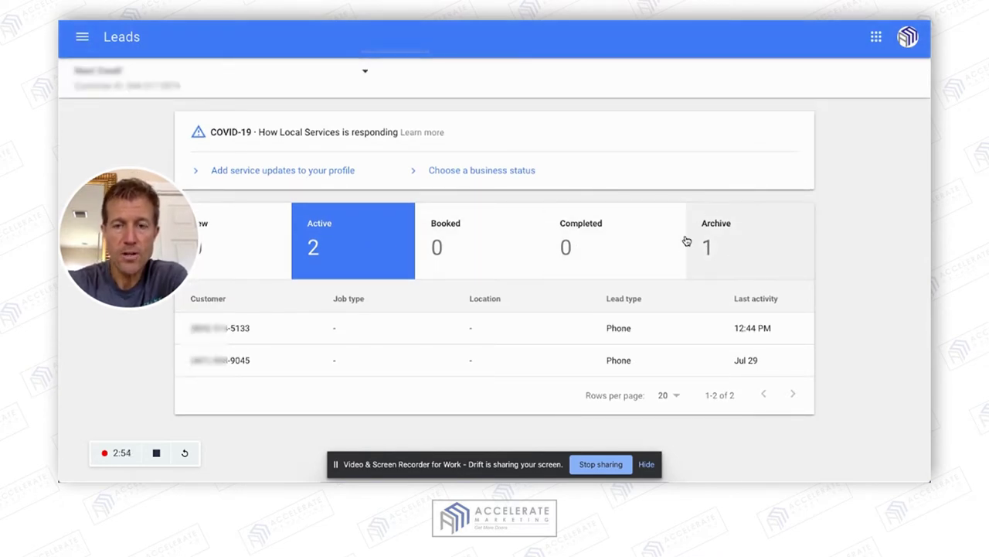
Step: Open the archived Jul 24 lead, play its call recording, and return to the Leads page
click(731, 237)
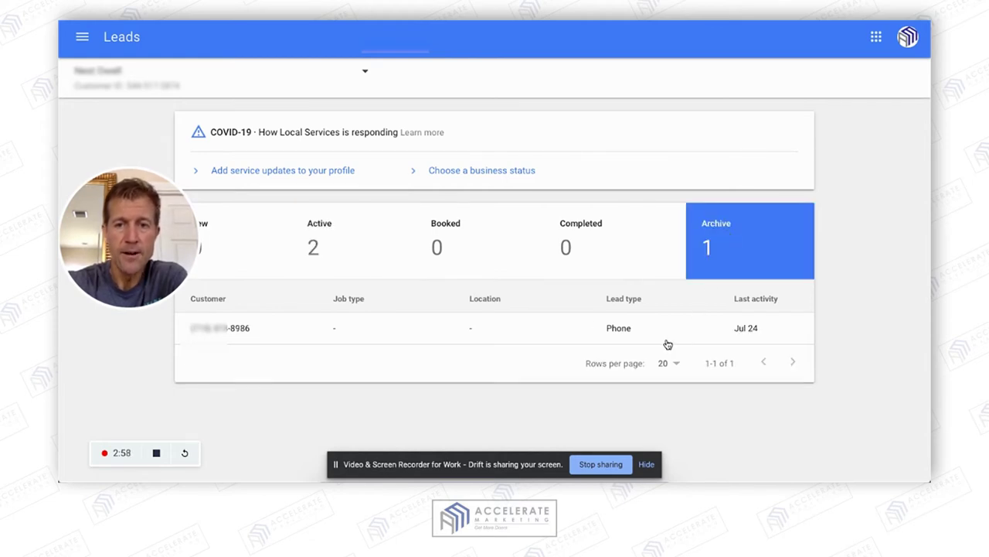
click(746, 330)
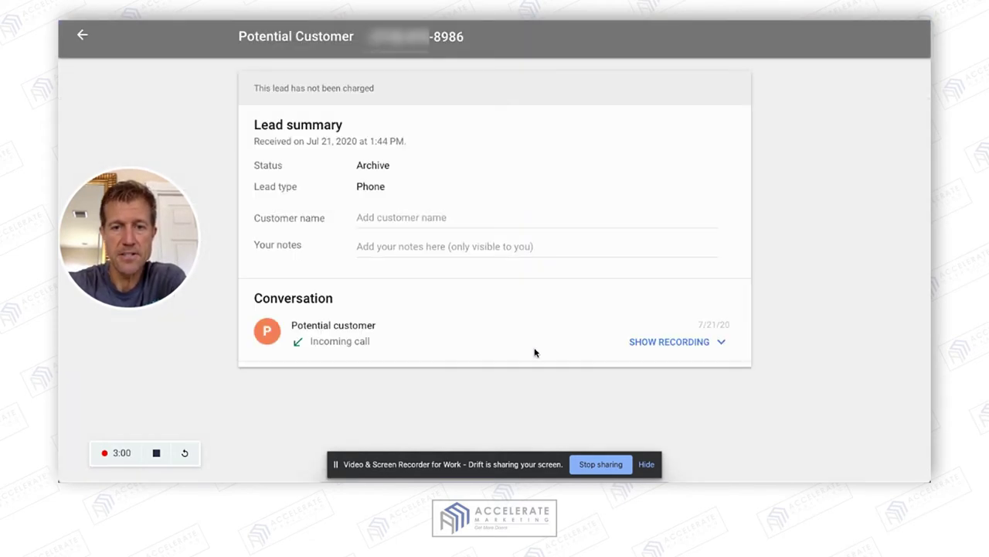
click(654, 342)
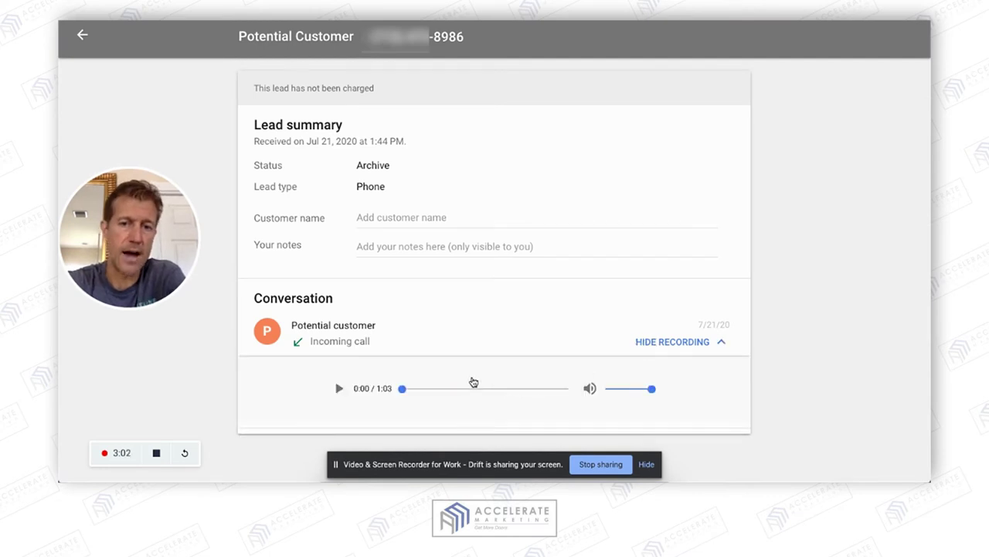
click(337, 395)
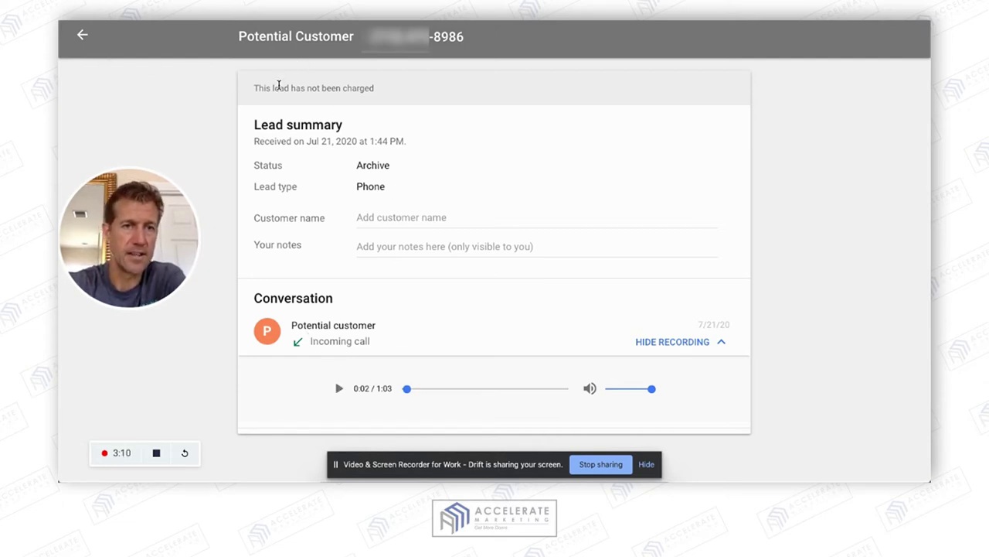
triple_click(279, 85)
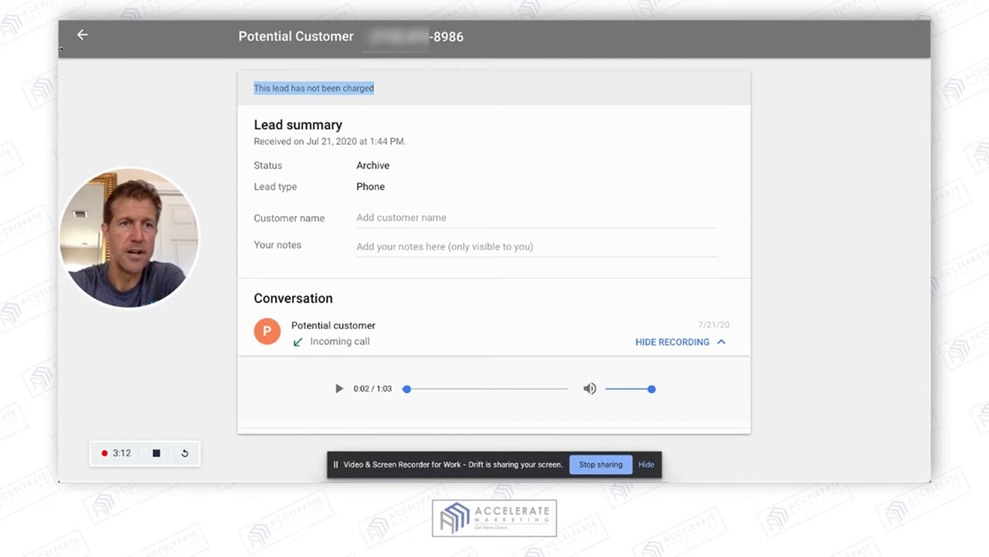
click(82, 35)
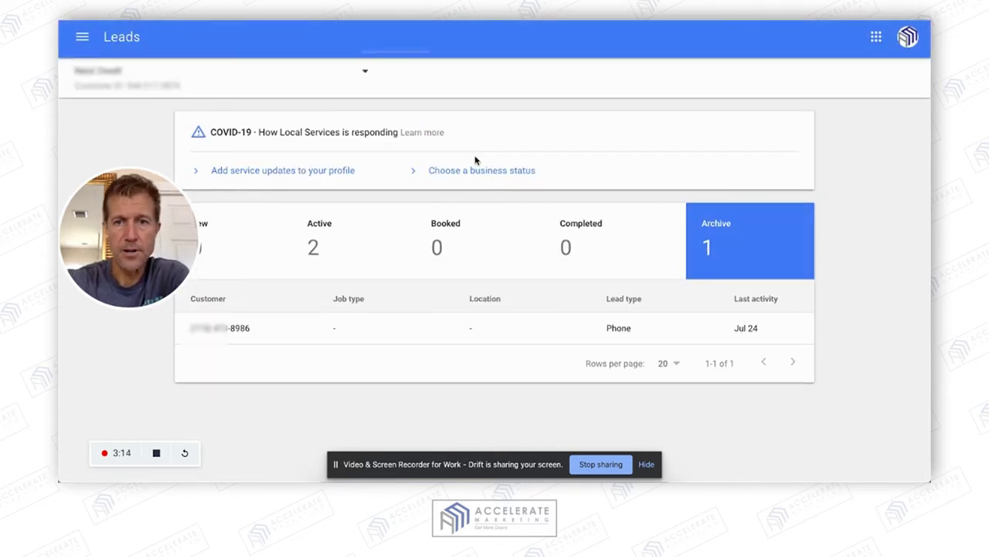
Step: Open the active Jul 29 lead's details and Your notes field, then return to Active leads
click(330, 244)
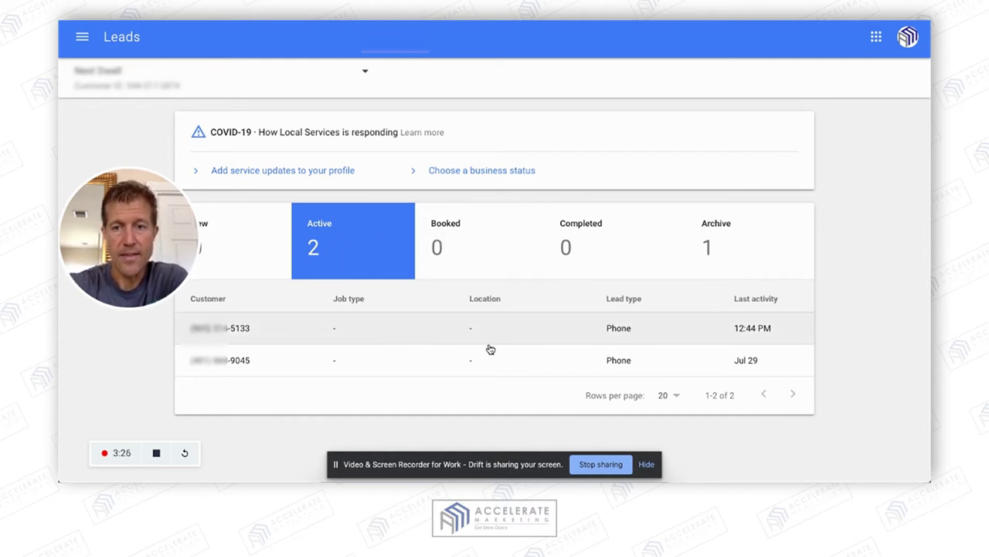
click(581, 362)
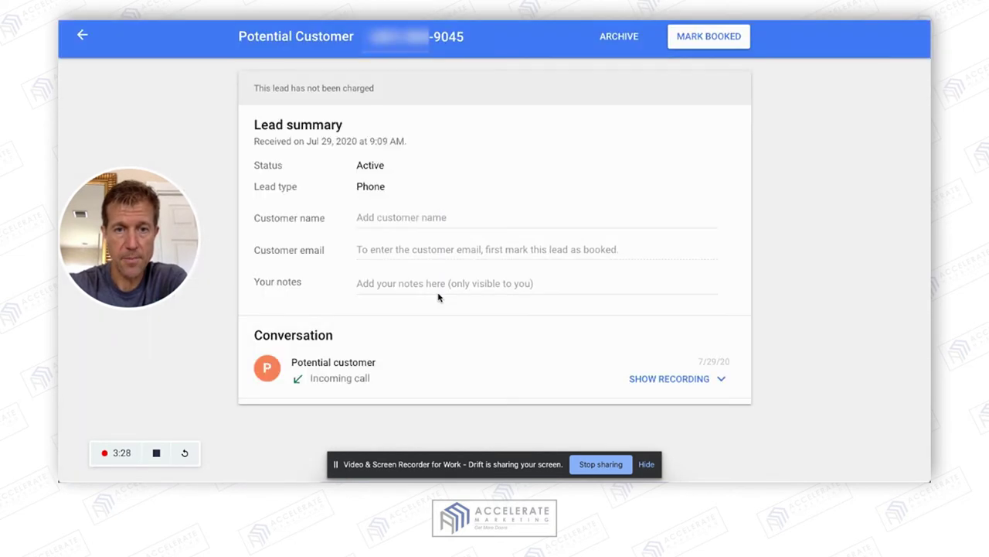
click(375, 284)
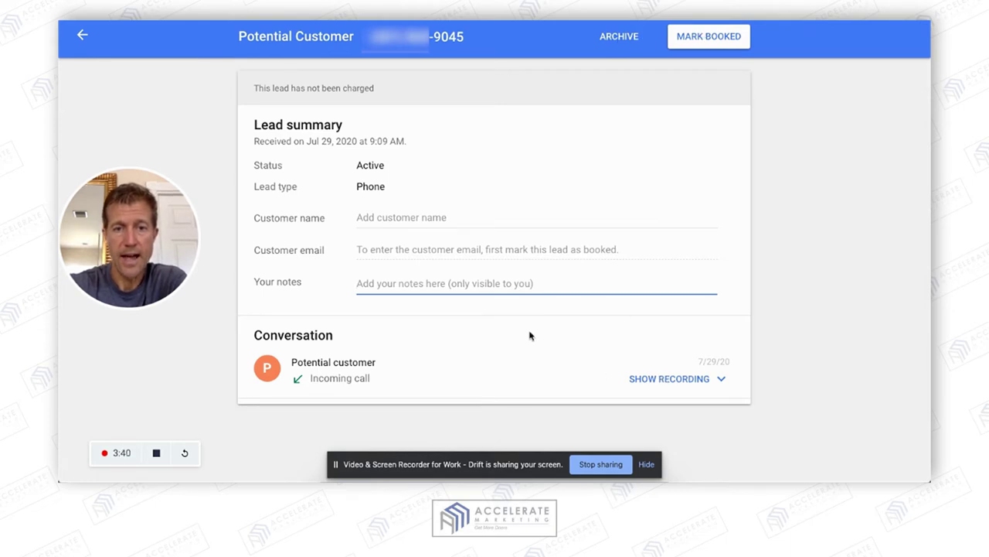
click(83, 35)
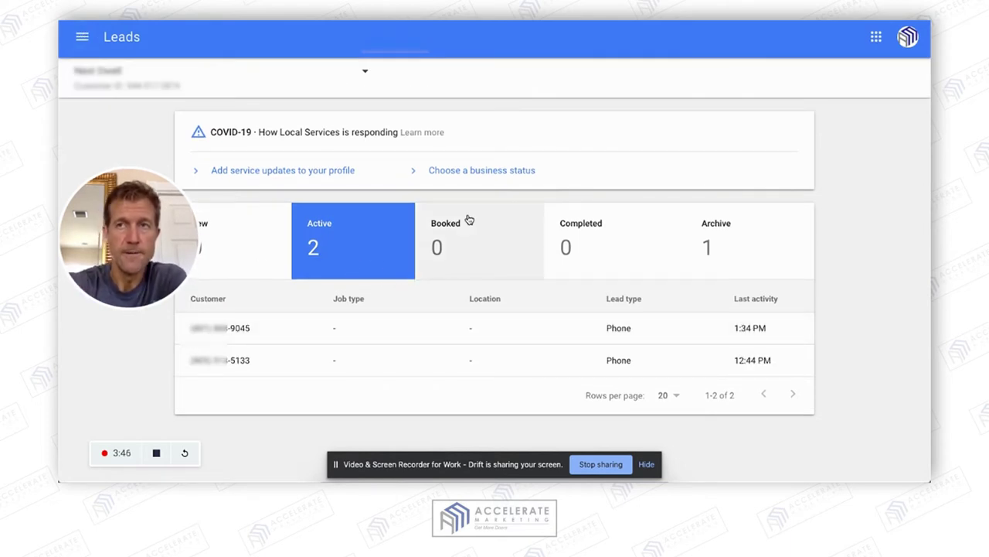
click(703, 330)
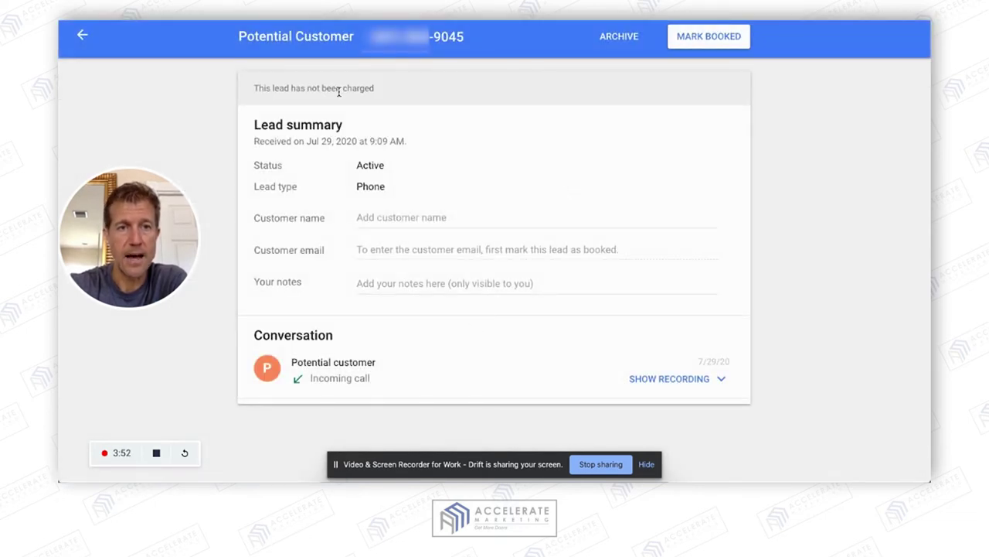
click(82, 36)
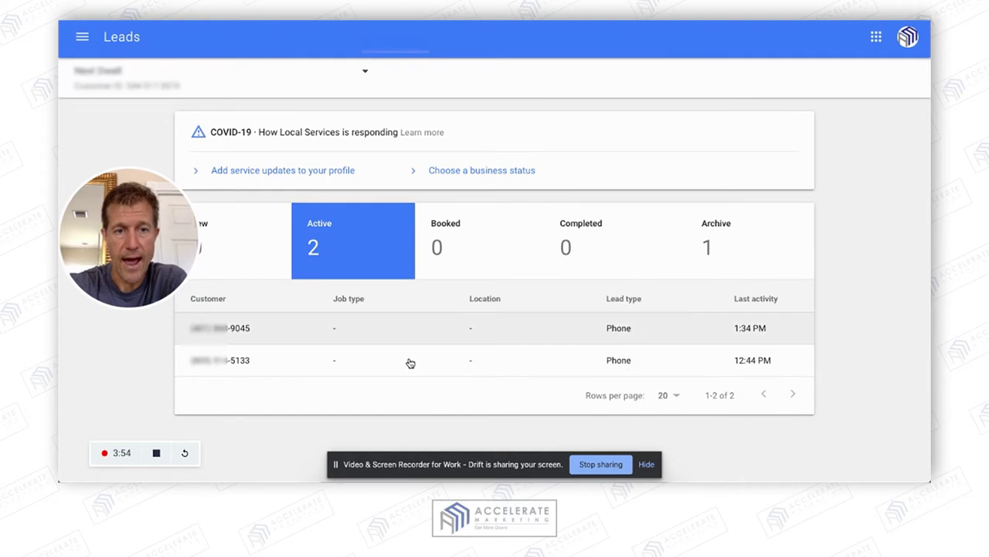
click(570, 370)
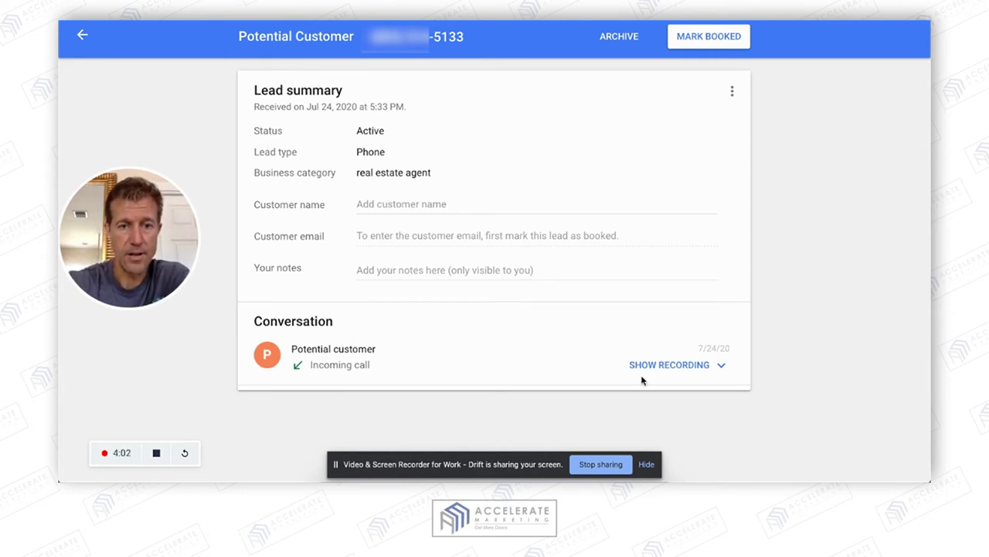
click(679, 367)
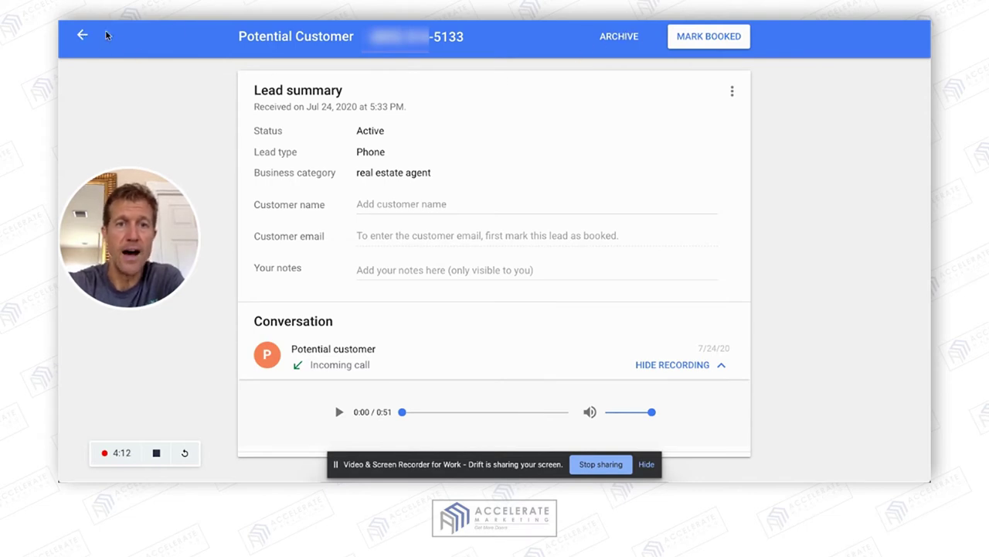
triple_click(453, 37)
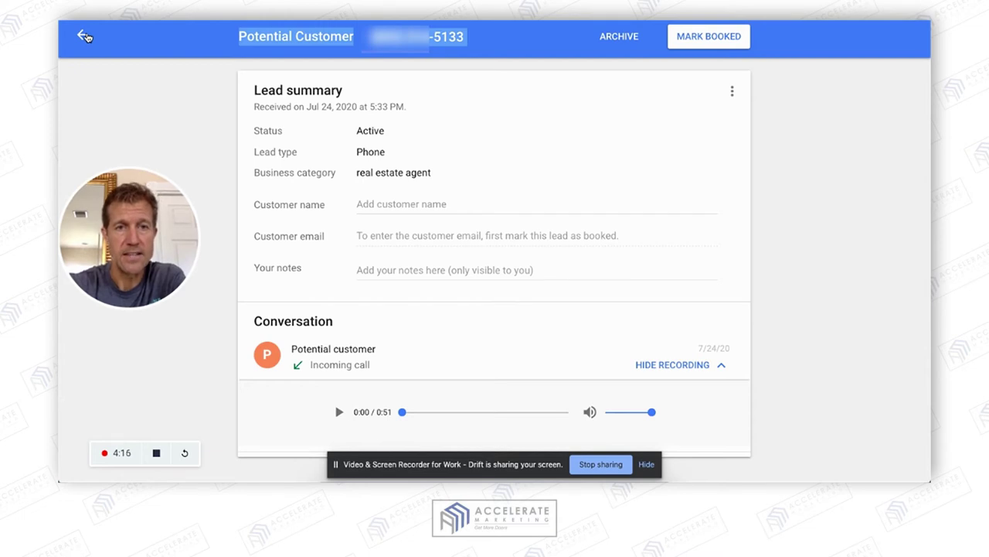
click(85, 36)
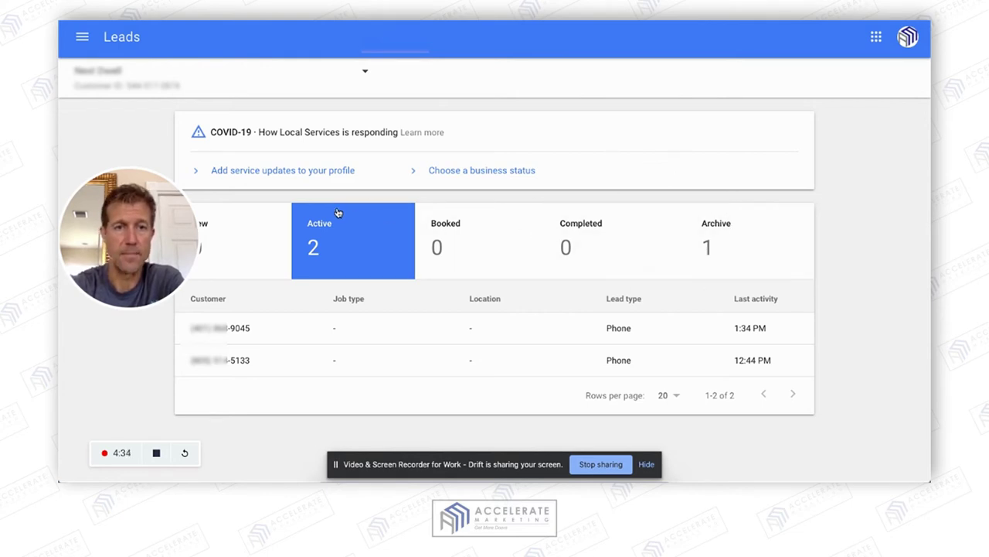
Step: Reveal the Jul 24 lead's Dispute option, then switch back to the About ad rankings article
click(253, 362)
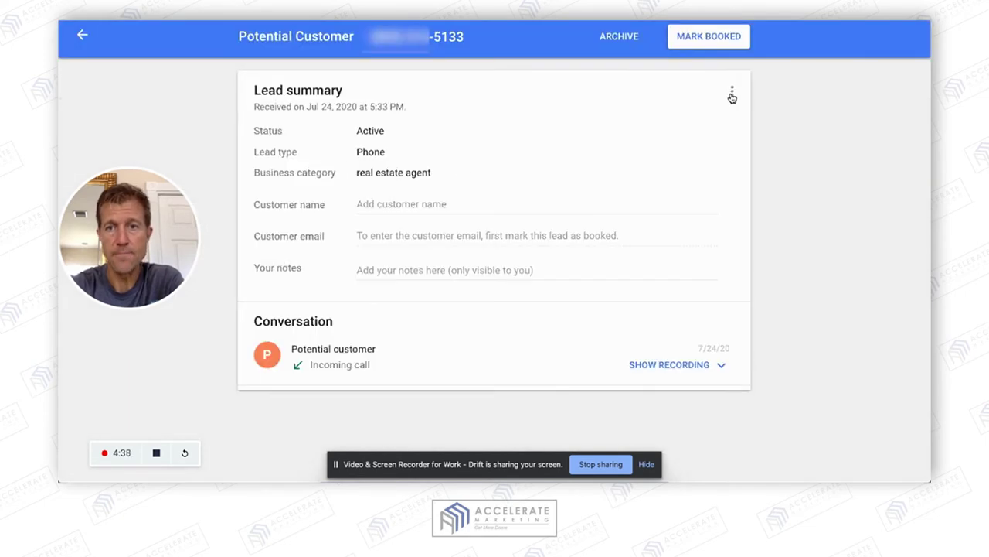
click(732, 94)
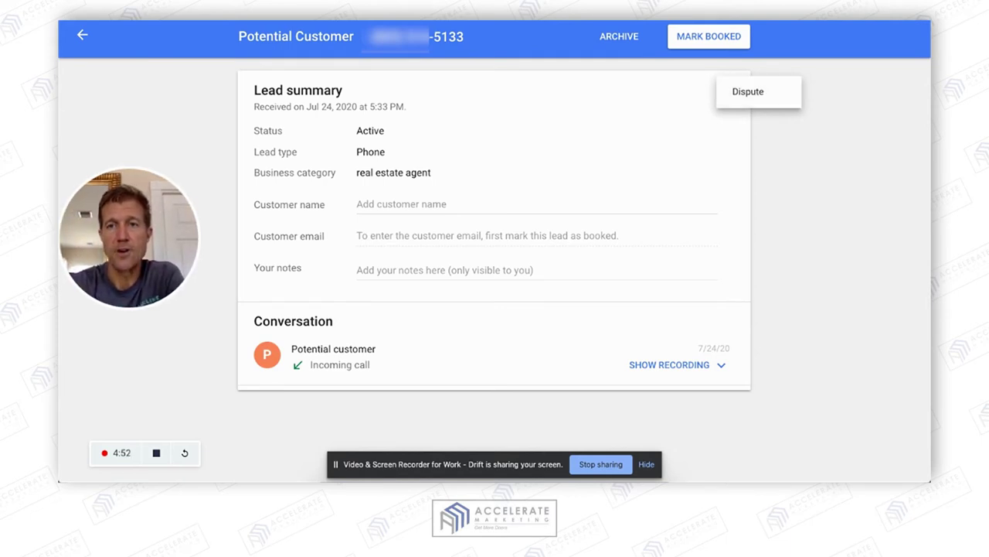
key(ctrl+Tab)
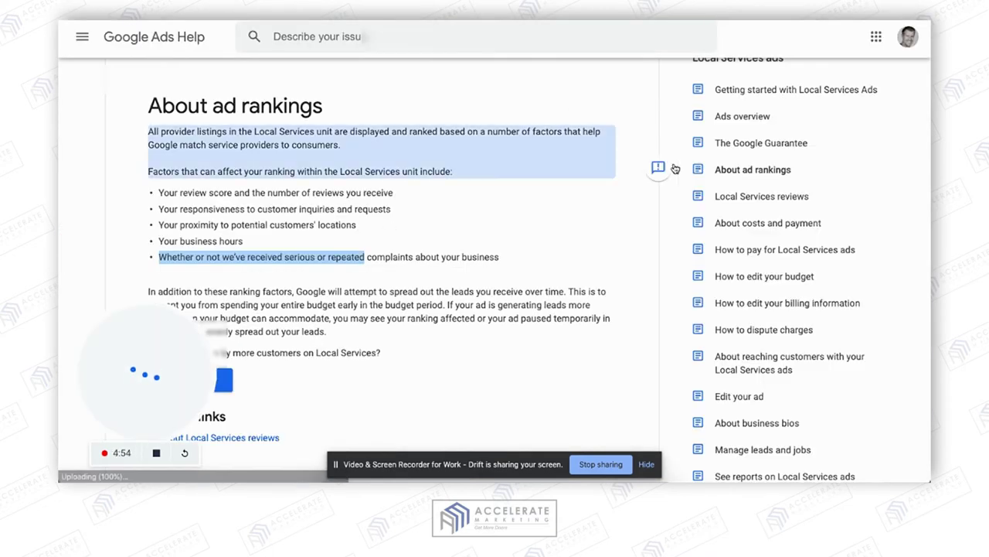
Step: Open About costs and payment and highlight its credit-eligible and invalid leads sections
click(754, 223)
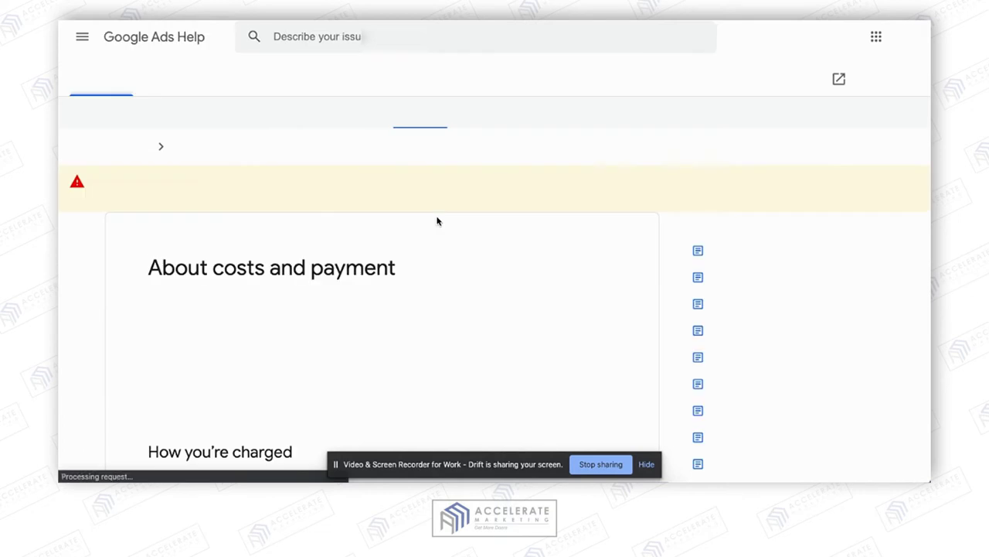
scroll(481, 224, down, 3)
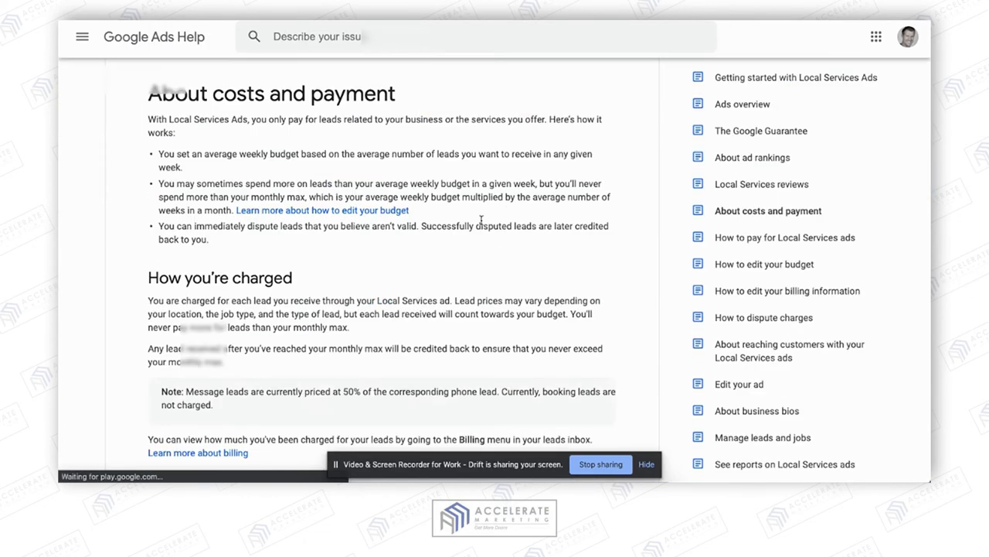
scroll(480, 221, down, 3)
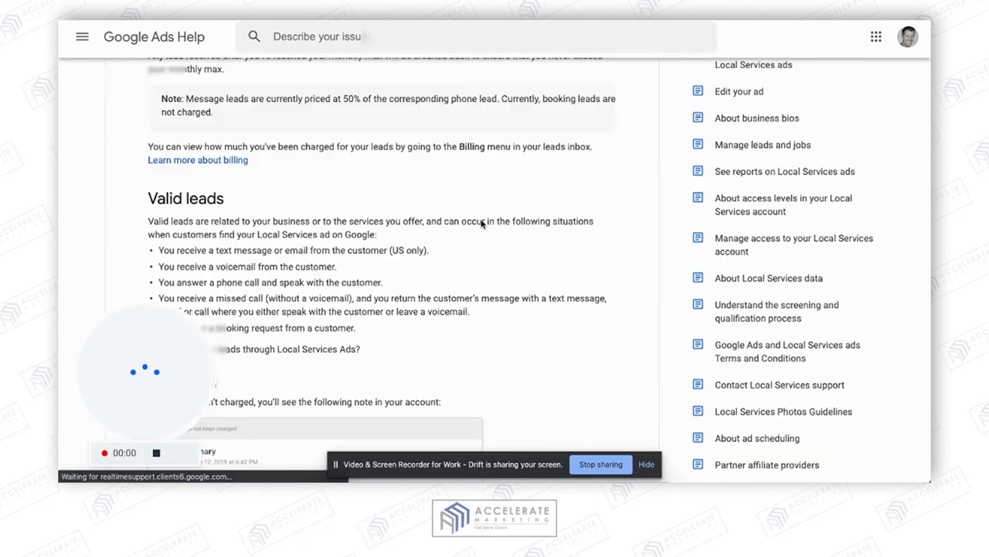
scroll(241, 263, down, 8)
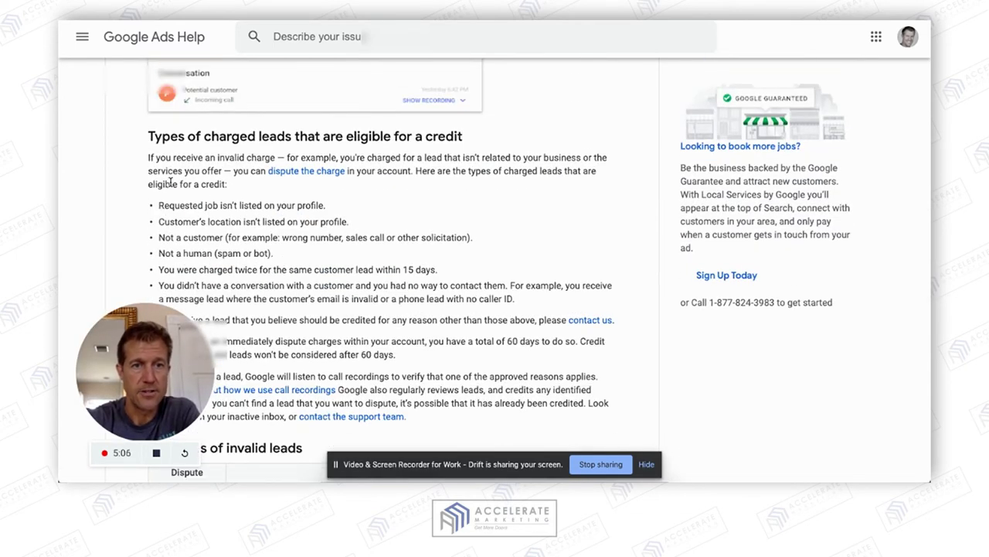
scroll(230, 204, down, 1)
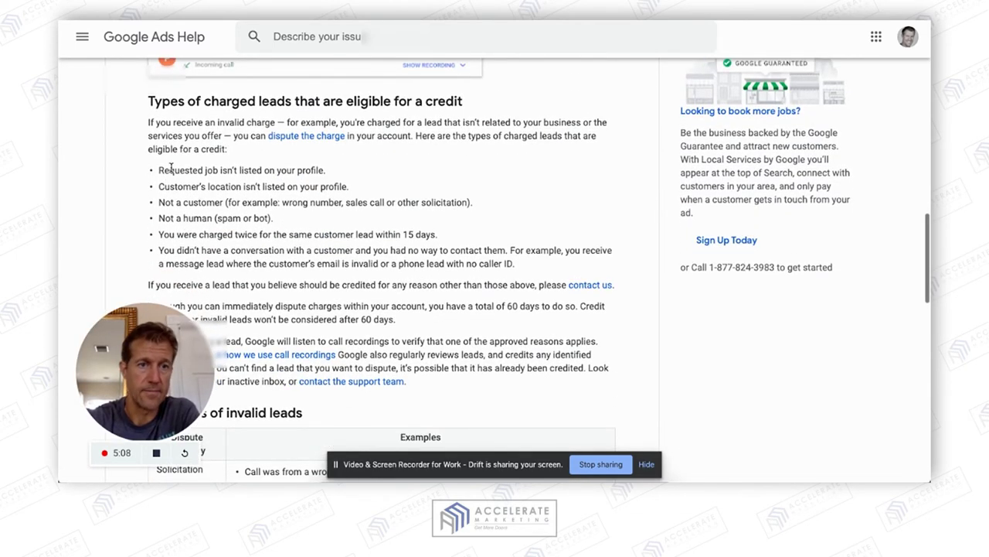
drag(159, 170, 299, 270)
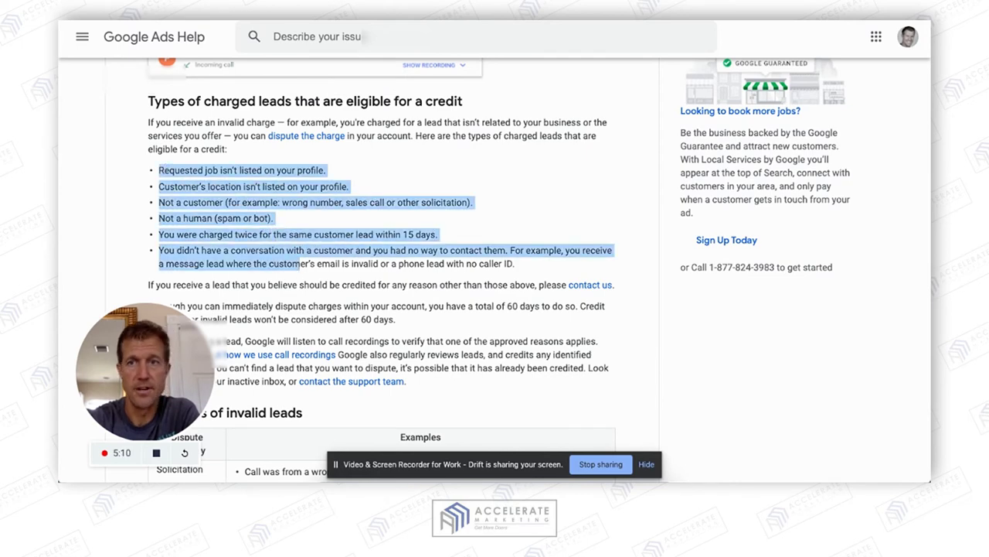
scroll(424, 219, down, 10)
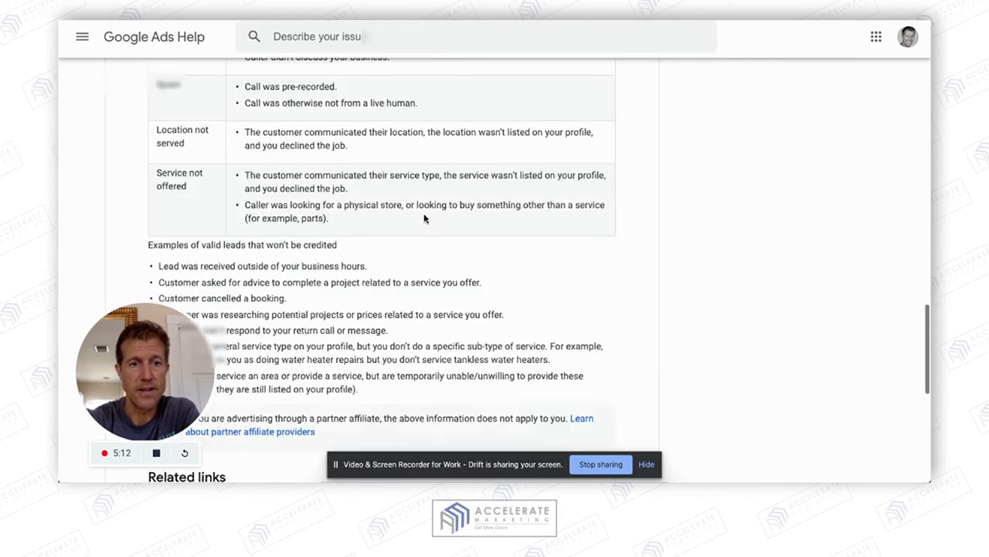
scroll(424, 215, up, 1)
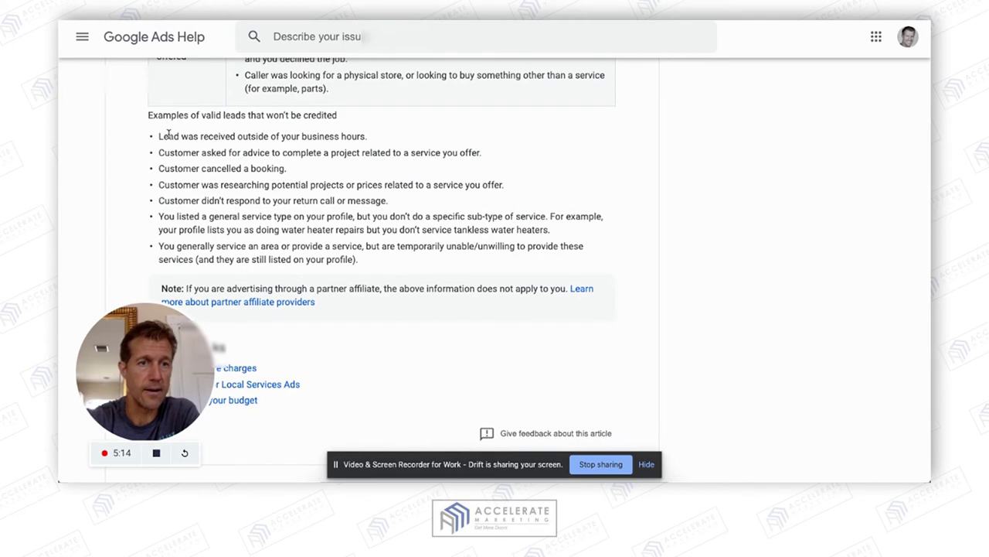
drag(156, 138, 302, 245)
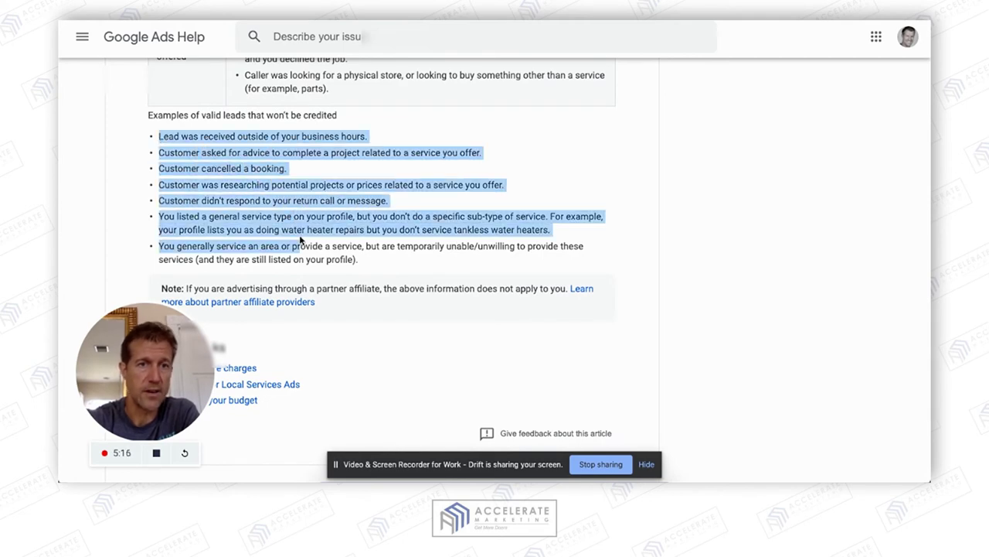
scroll(330, 200, up, 1)
scroll(331, 199, up, 5)
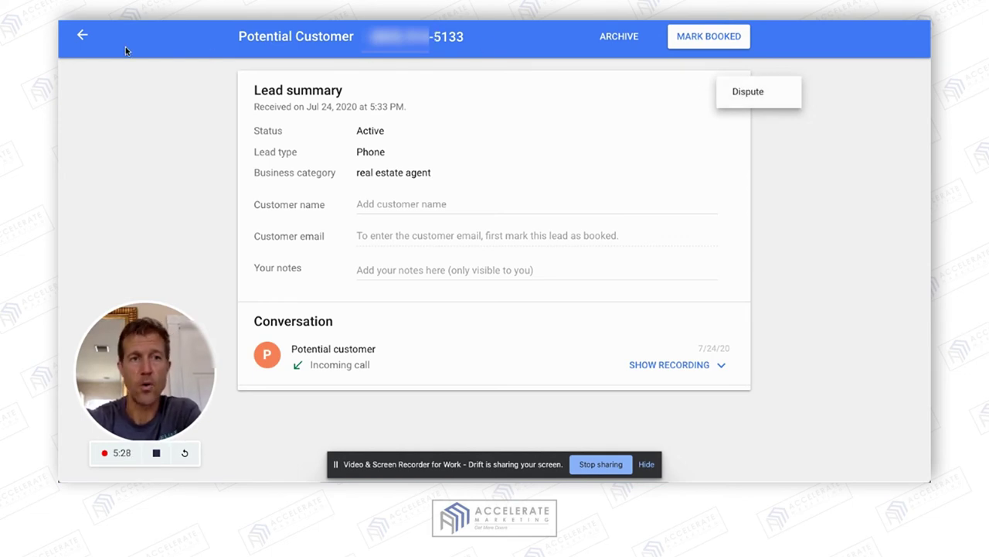
Step: Leave the Jul 24 lead without disputing and return to the two active phone leads
click(84, 35)
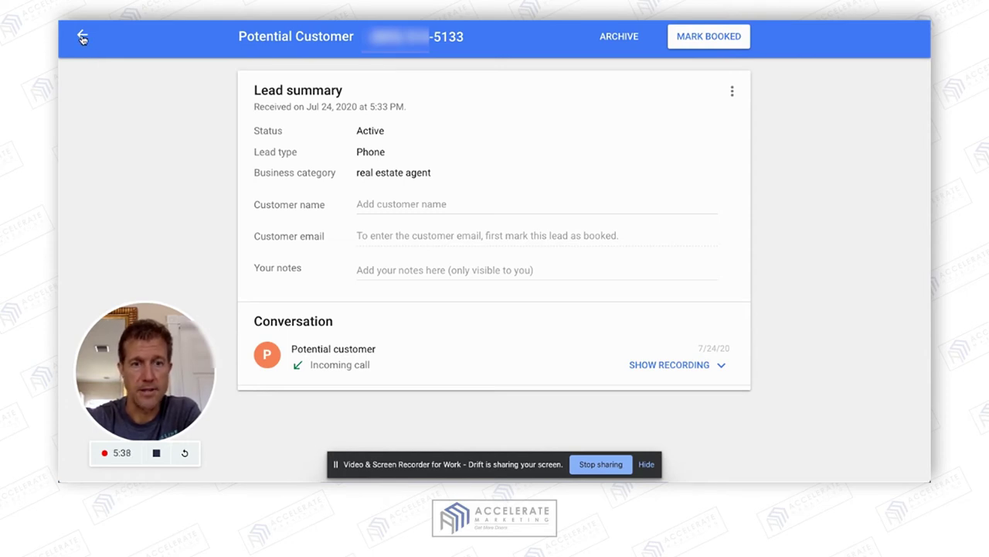
click(82, 38)
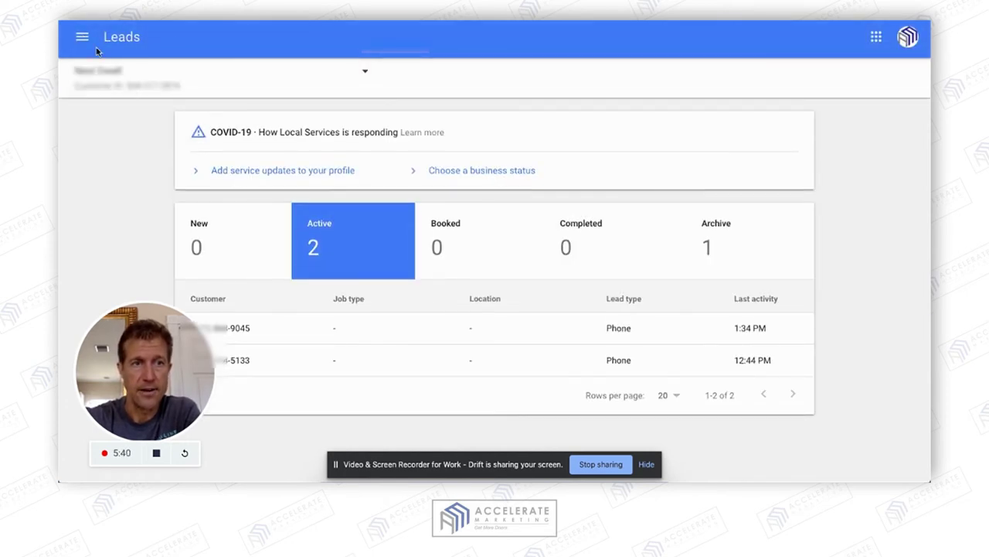
Step: Go to Reviews (4.8 rating, 12 reviews) and list the two customers awaiting review requests
click(84, 39)
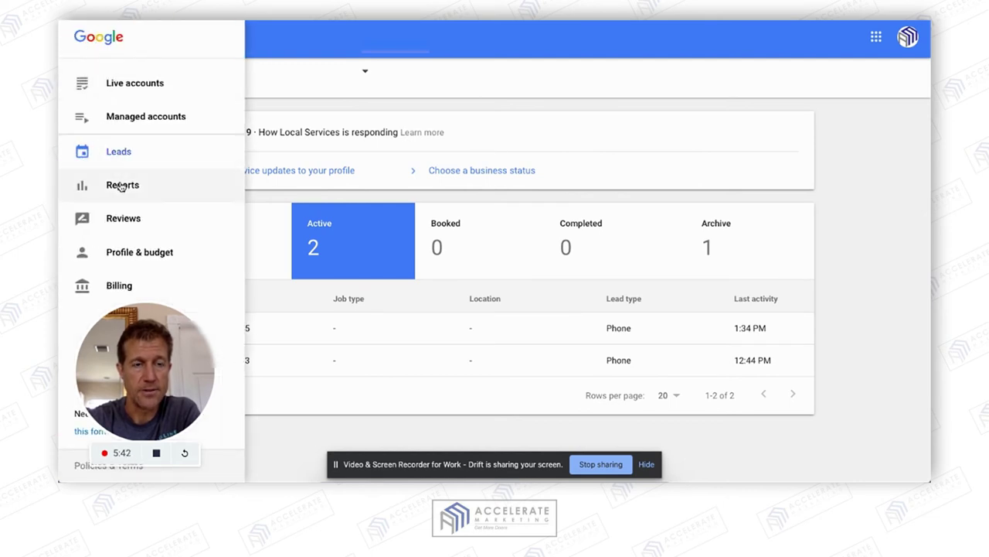
click(132, 219)
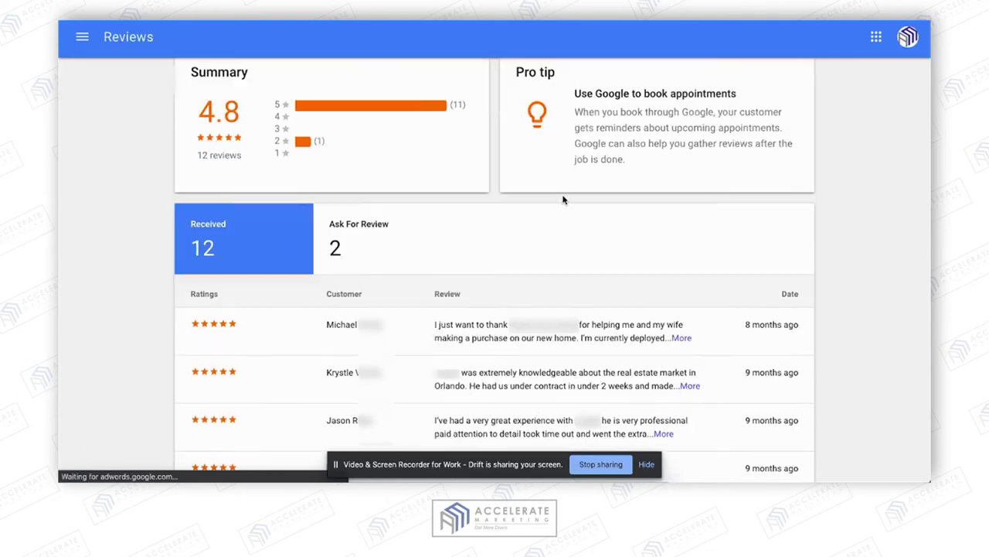
scroll(561, 199, down, 3)
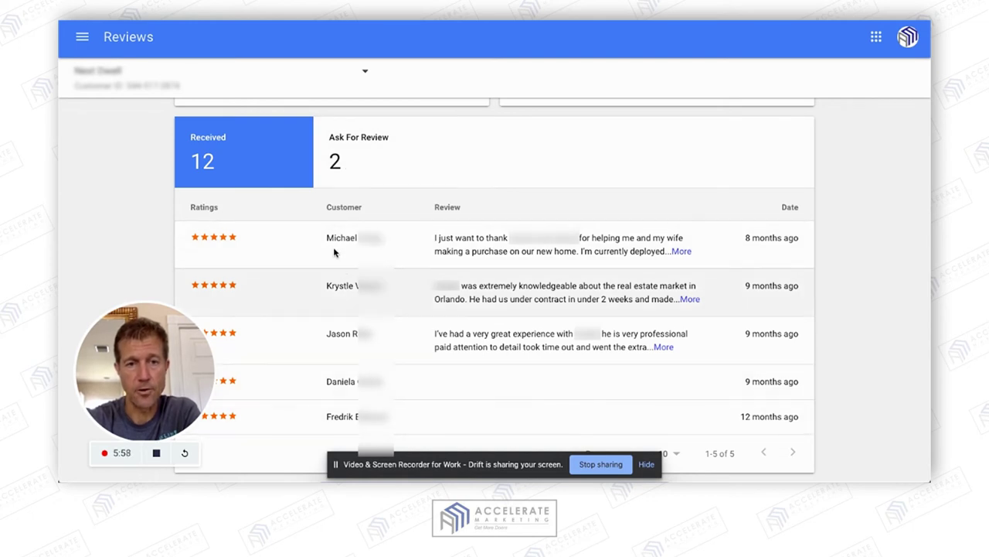
click(363, 156)
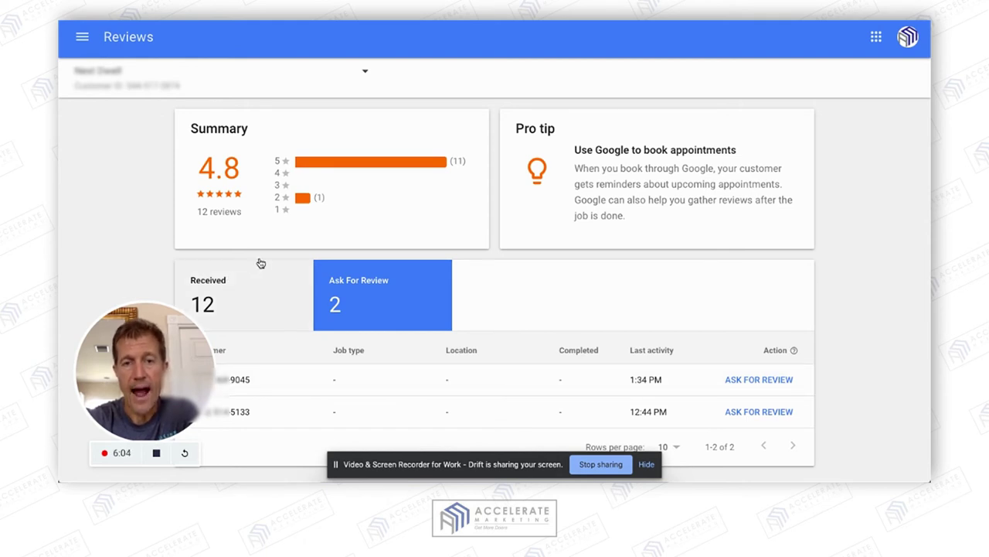
click(776, 381)
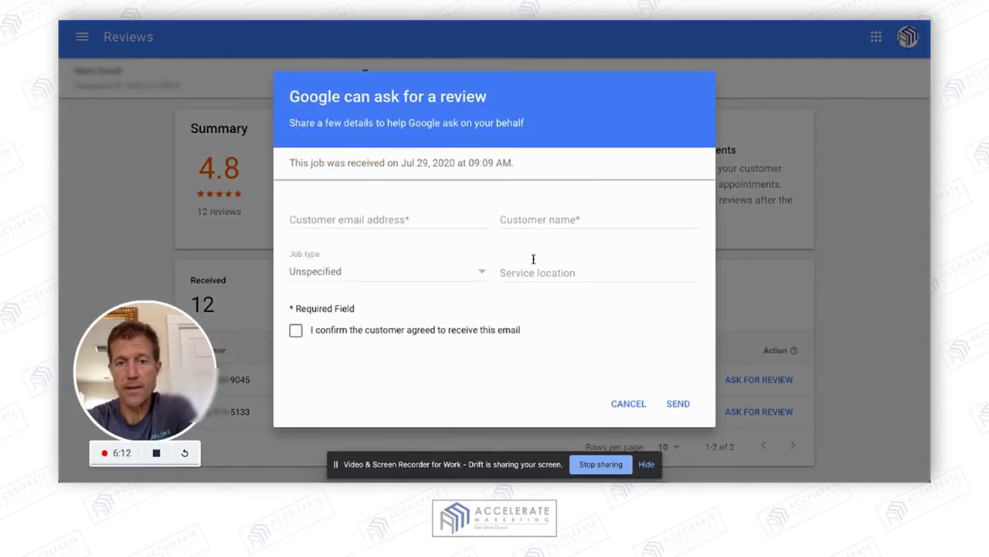
click(402, 221)
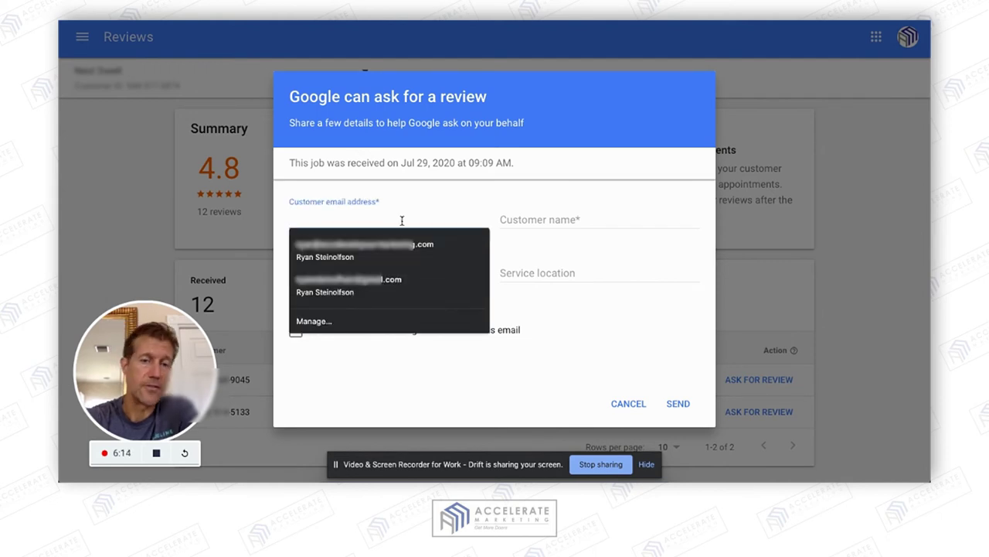
click(521, 218)
click(425, 273)
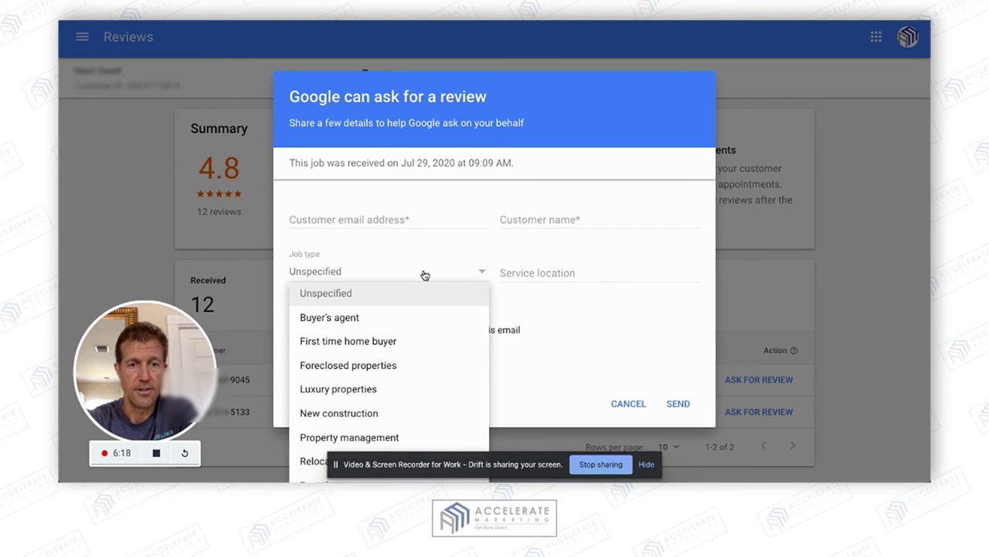
click(520, 276)
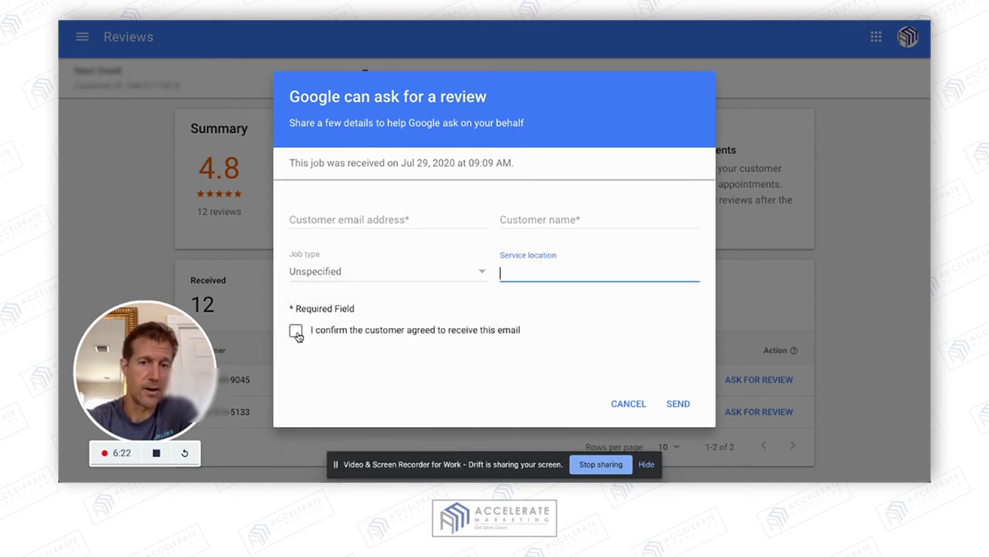
click(740, 112)
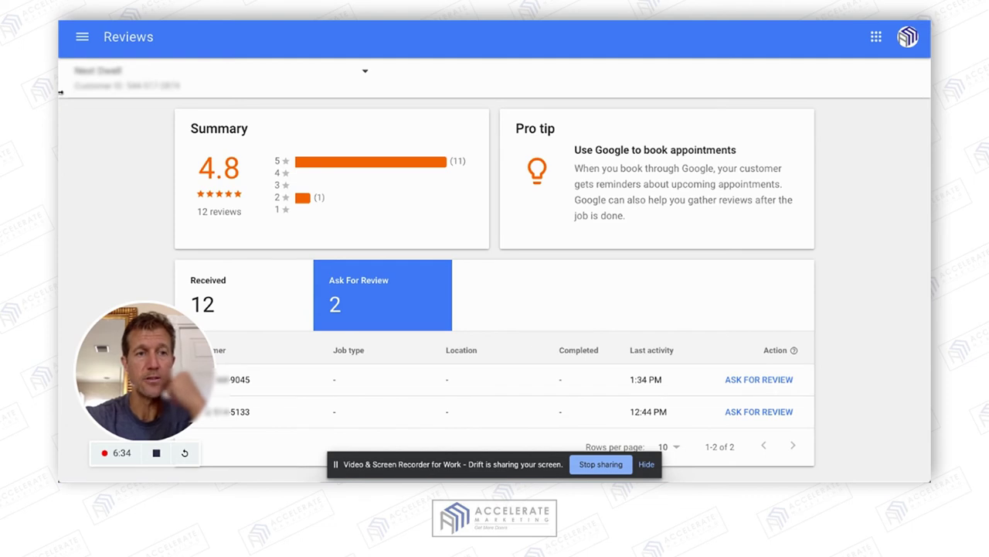
Step: Go to Reports and scroll to the chart and All Leads table showing one charged $25.00 lead
click(81, 36)
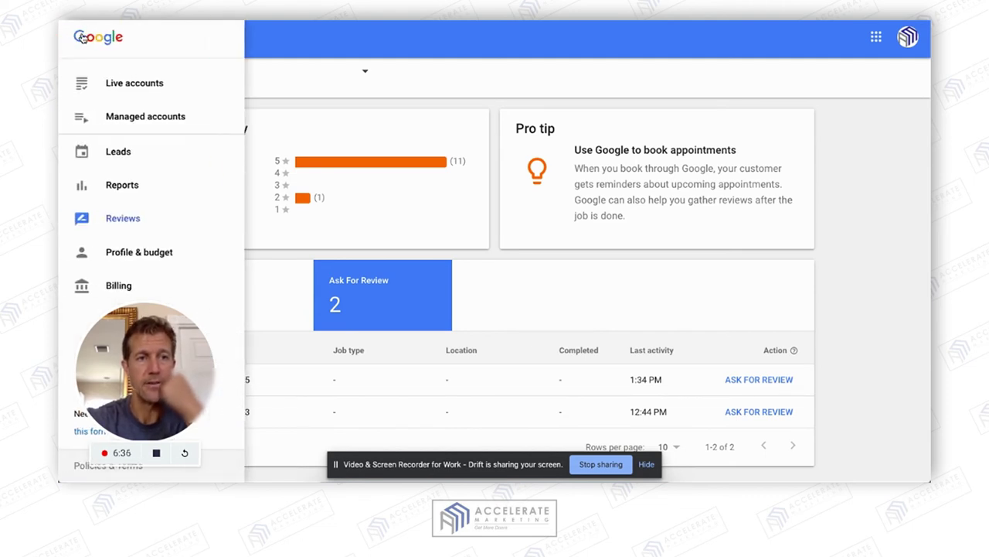
click(132, 189)
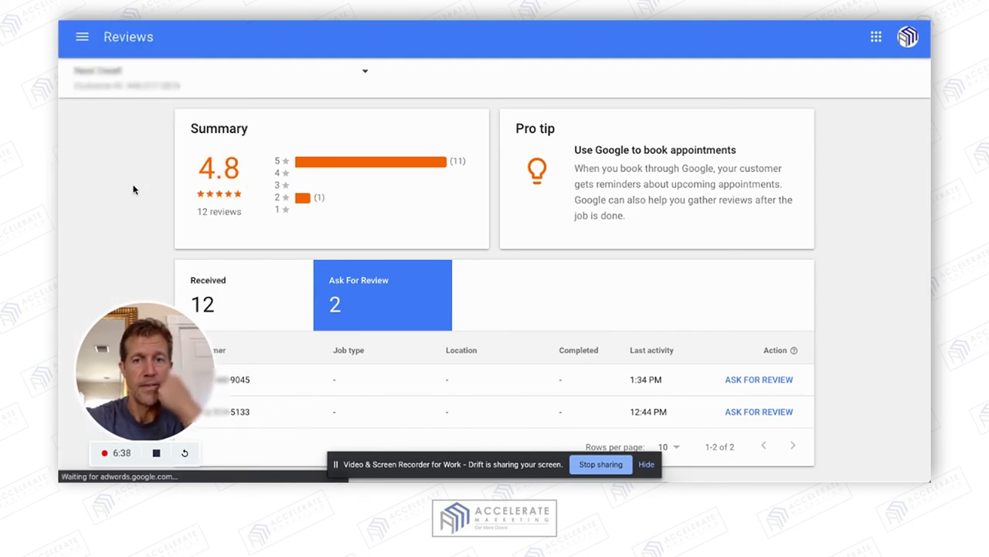
click(82, 34)
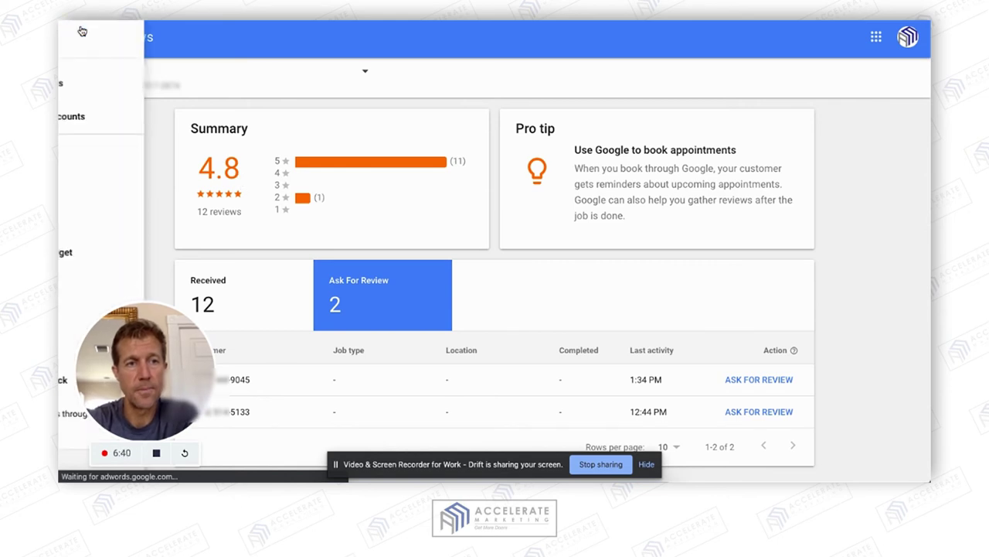
click(93, 83)
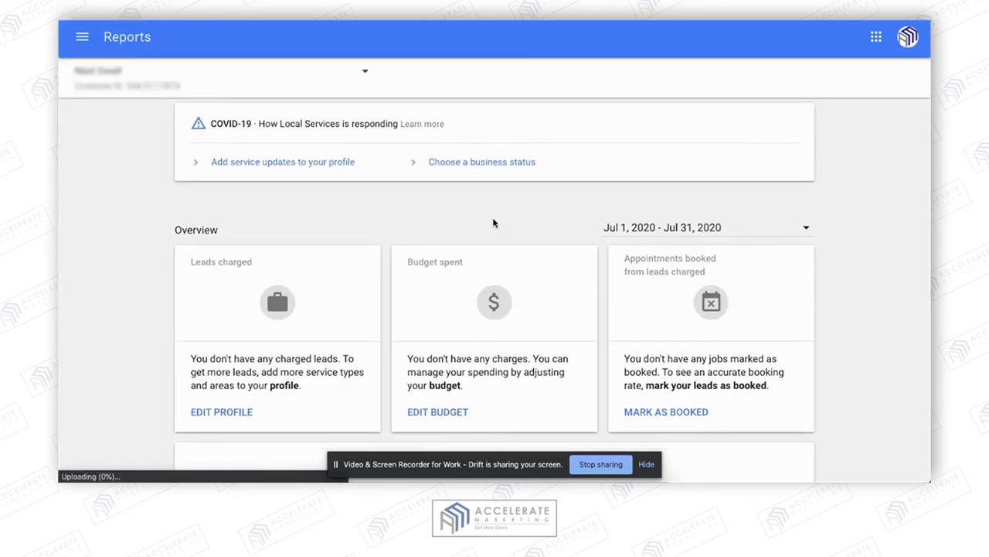
scroll(493, 224, down, 1)
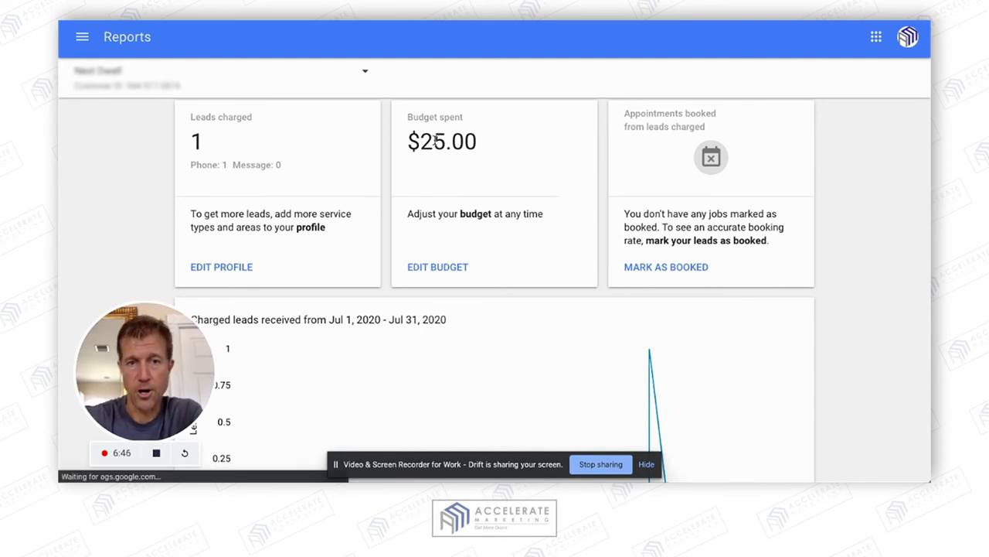
scroll(472, 160, down, 1)
scroll(472, 160, down, 5)
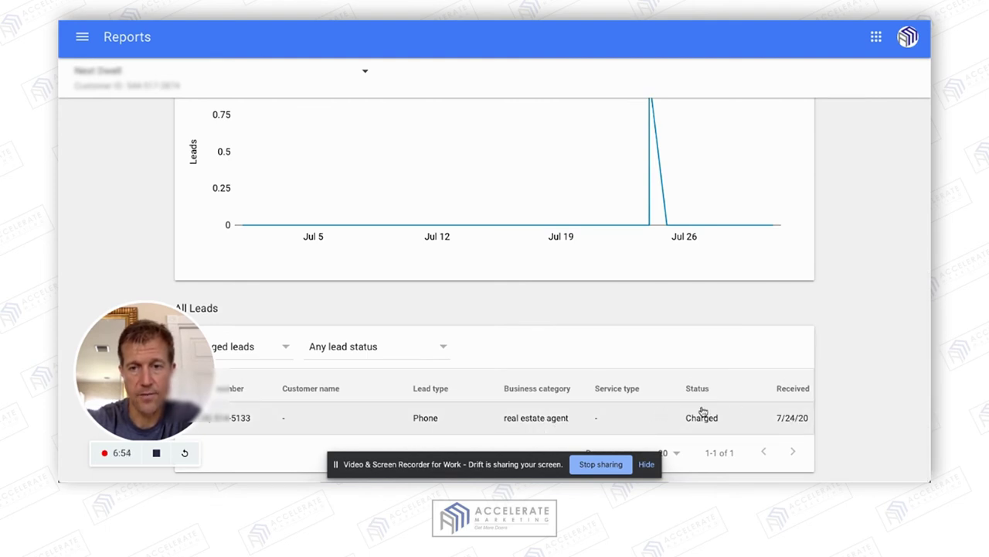
click(82, 37)
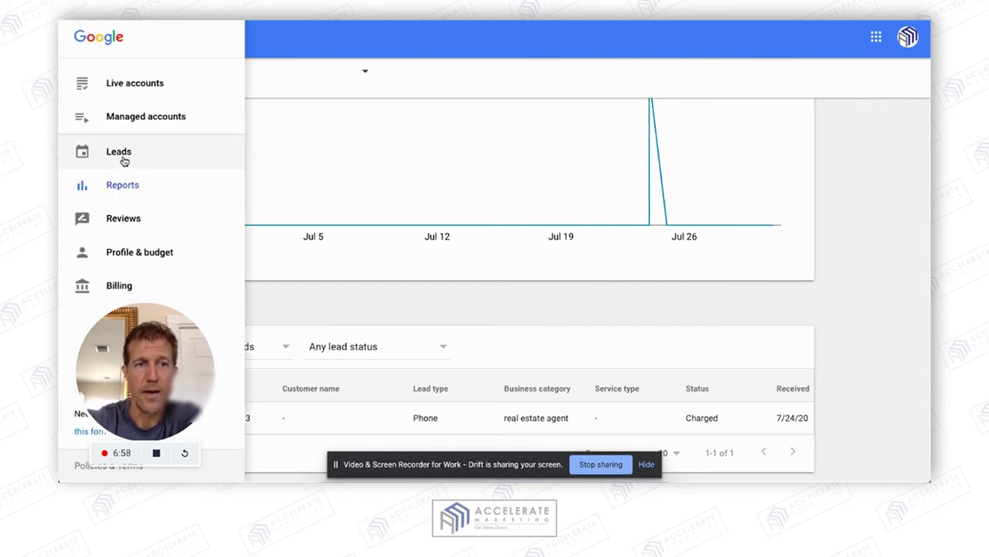
Step: Review Profile & budget: Maximize Leads bidding, $3,000 weekly budget, 47-120 leads target
click(150, 255)
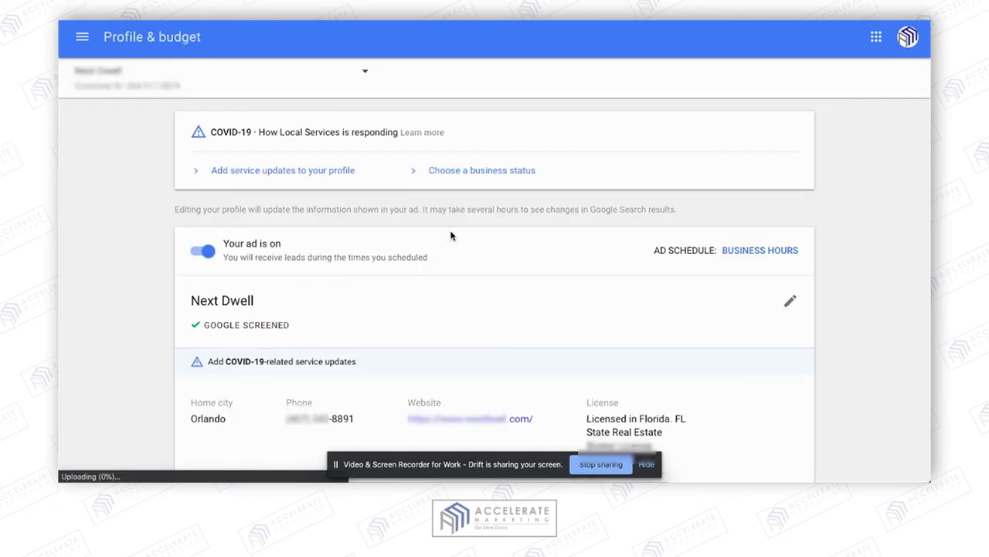
scroll(510, 202, down, 4)
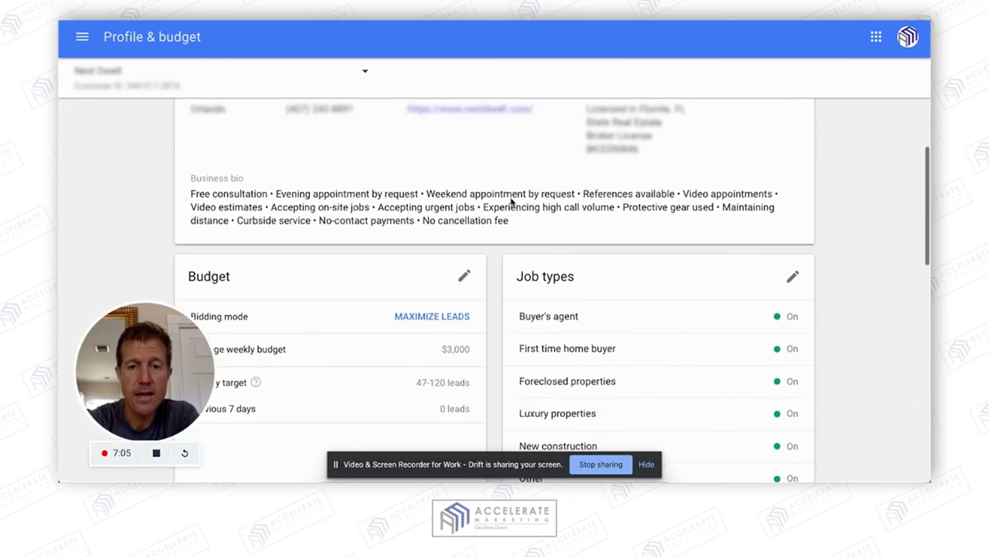
scroll(510, 203, down, 2)
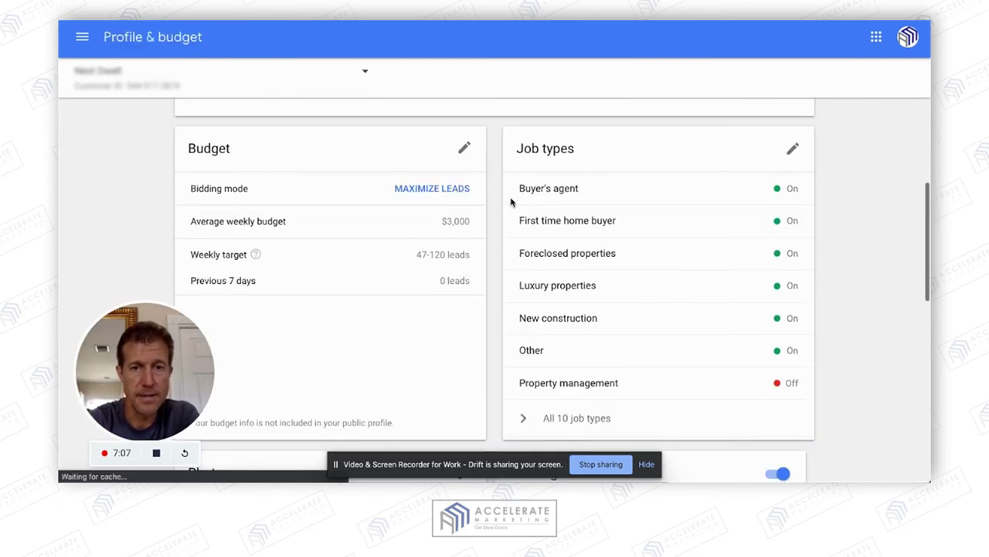
scroll(456, 192, up, 1)
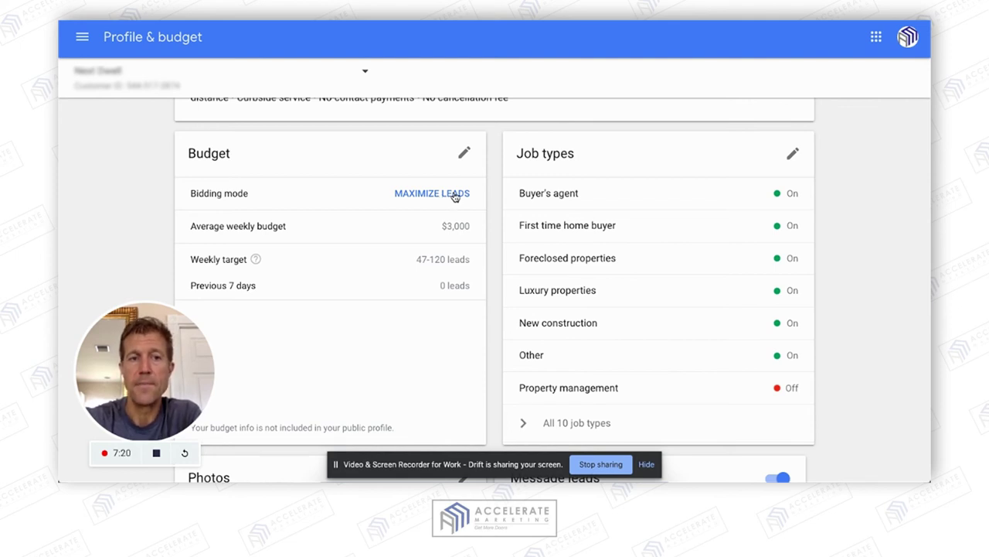
Step: Bring up the 'How do you want to bid?' choices from the Budget card's Maximize leads bidding mode
click(455, 197)
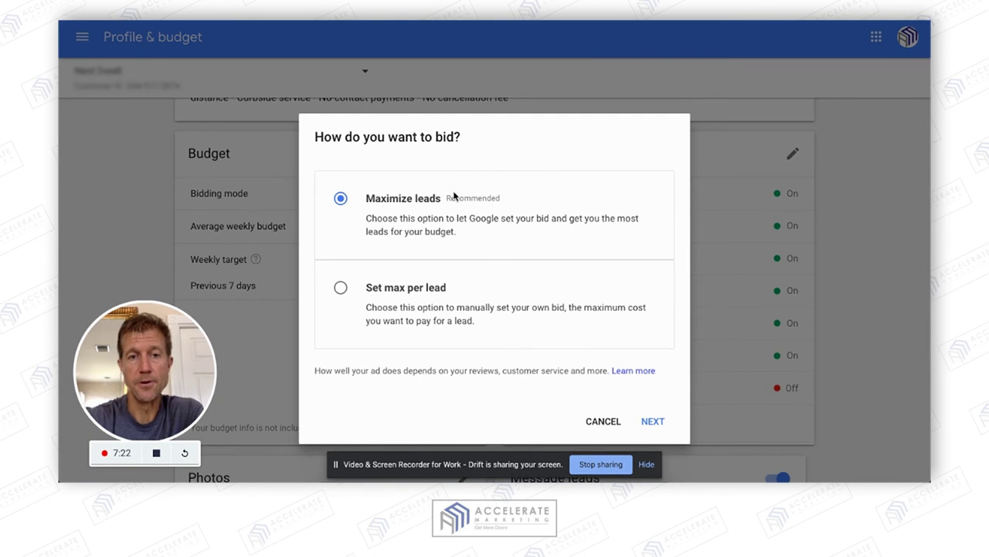